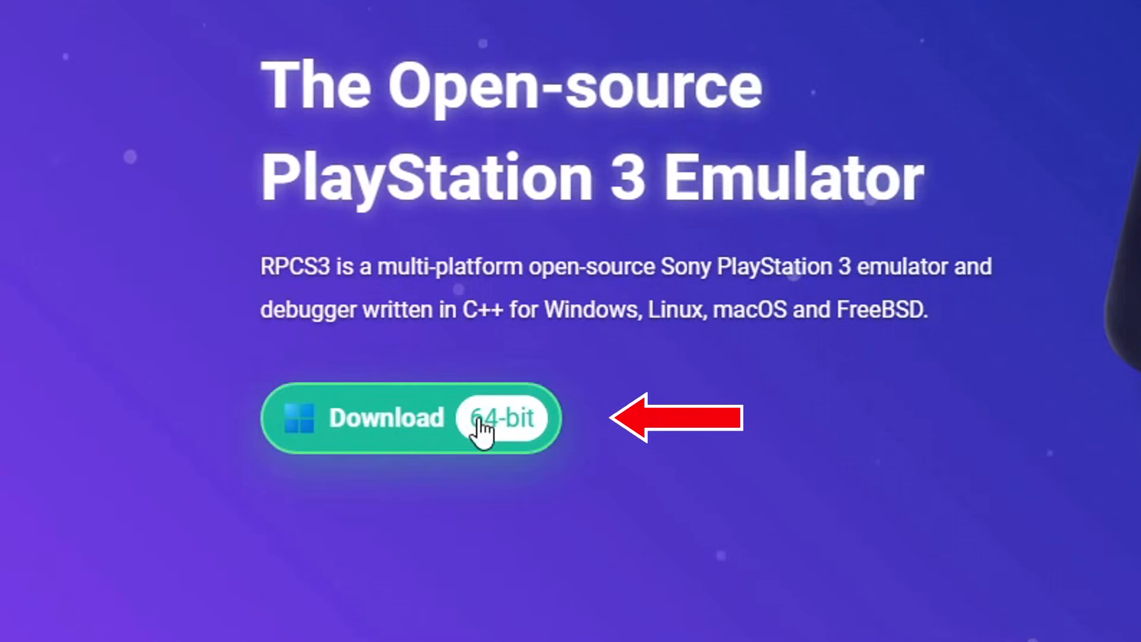
- Download the 64-bit Windows .7z build of RPCS3 from rpcs3.net
click(469, 418)
scroll(394, 369, down, 4)
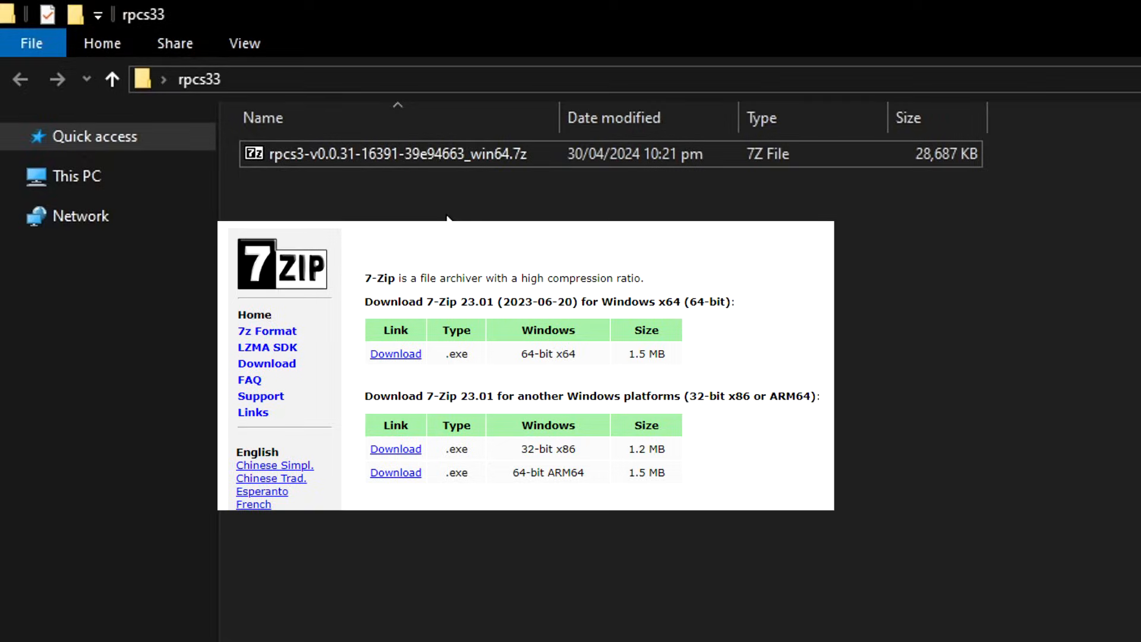
- Extract the downloaded RPCS3 .7z archive in place with 7-Zip
click(382, 159)
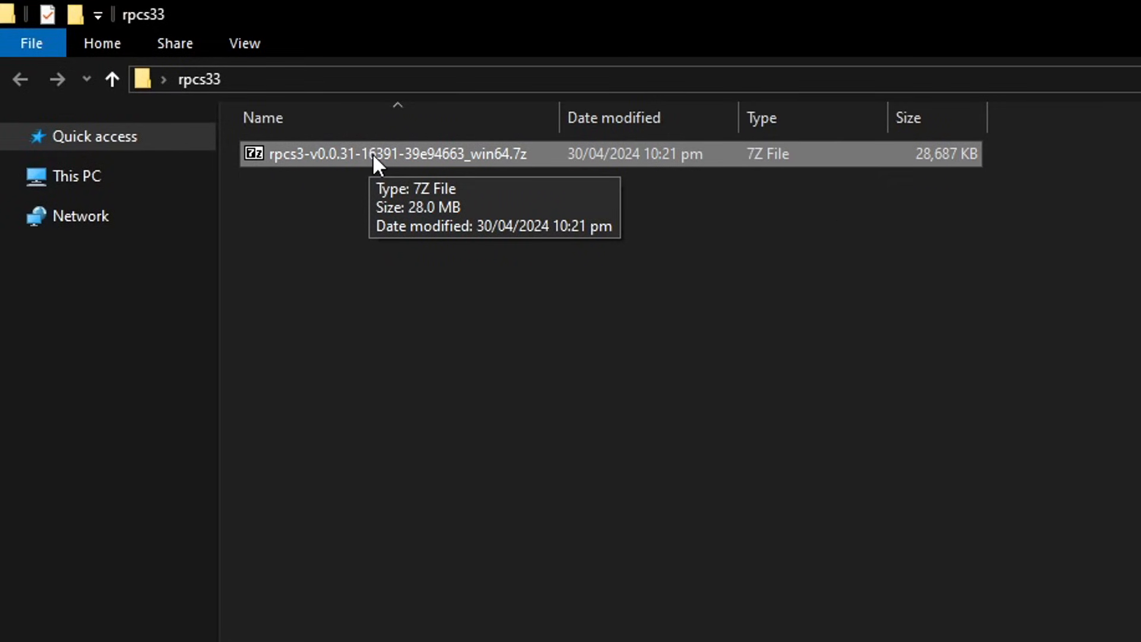
right_click(373, 156)
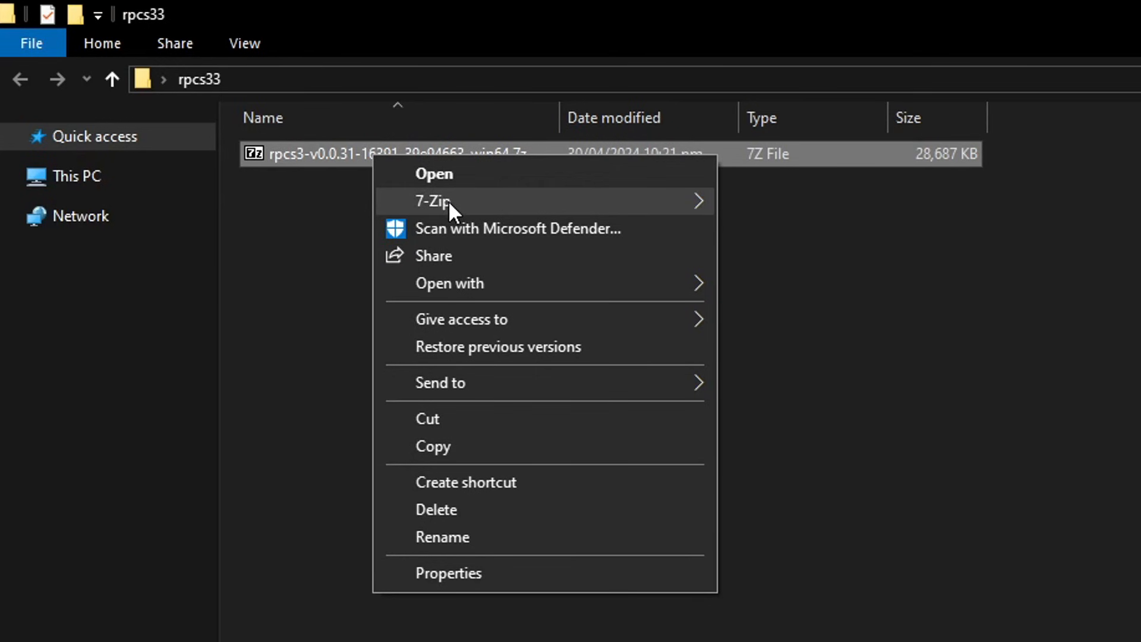
mouse_move(434, 205)
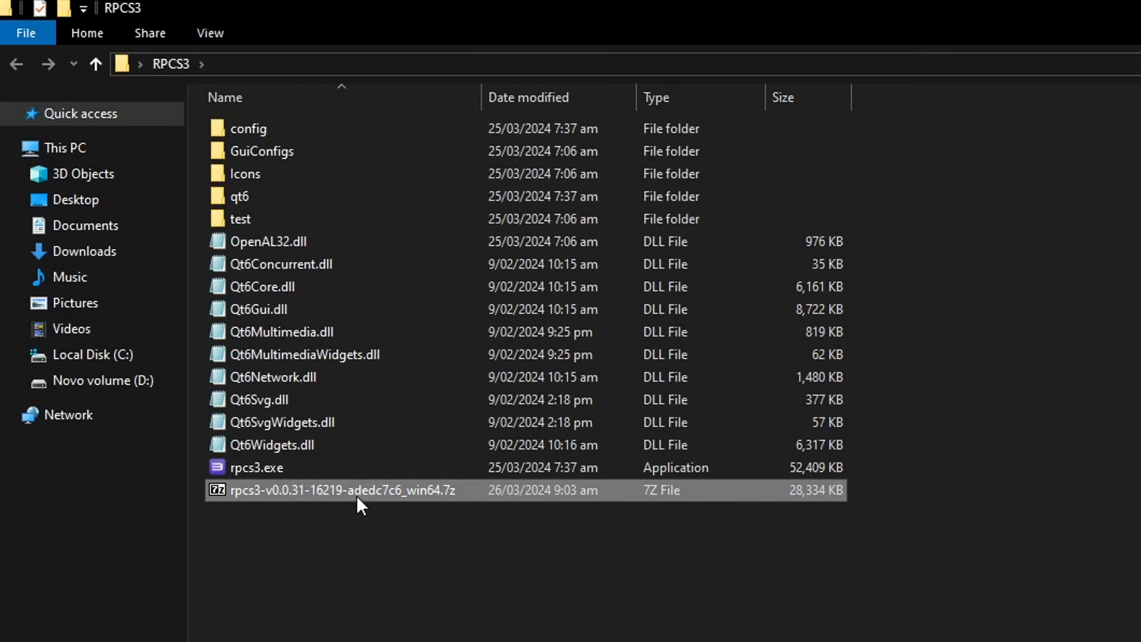
- Permanently delete the leftover .7z archive and launch rpcs3.exe
key(shift+Delete)
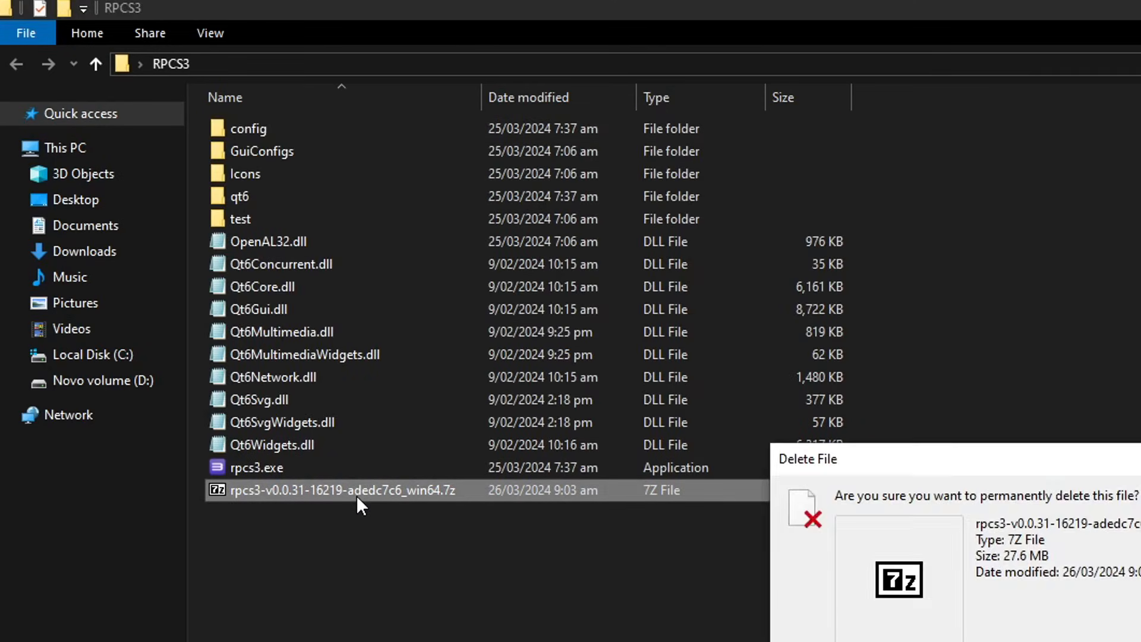
key(Return)
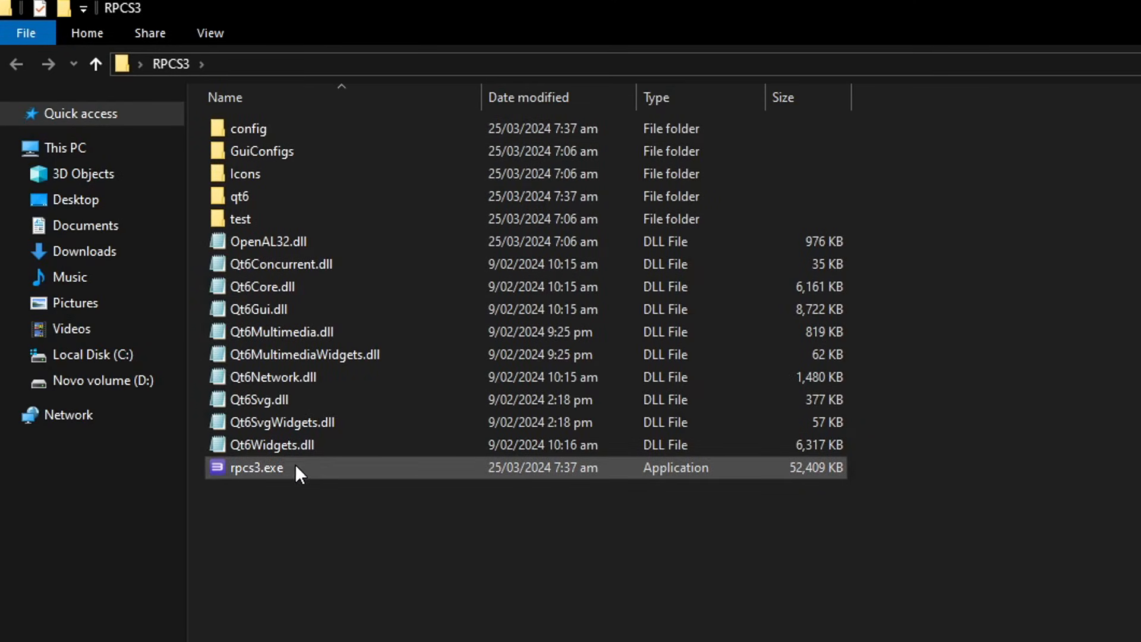
click(276, 470)
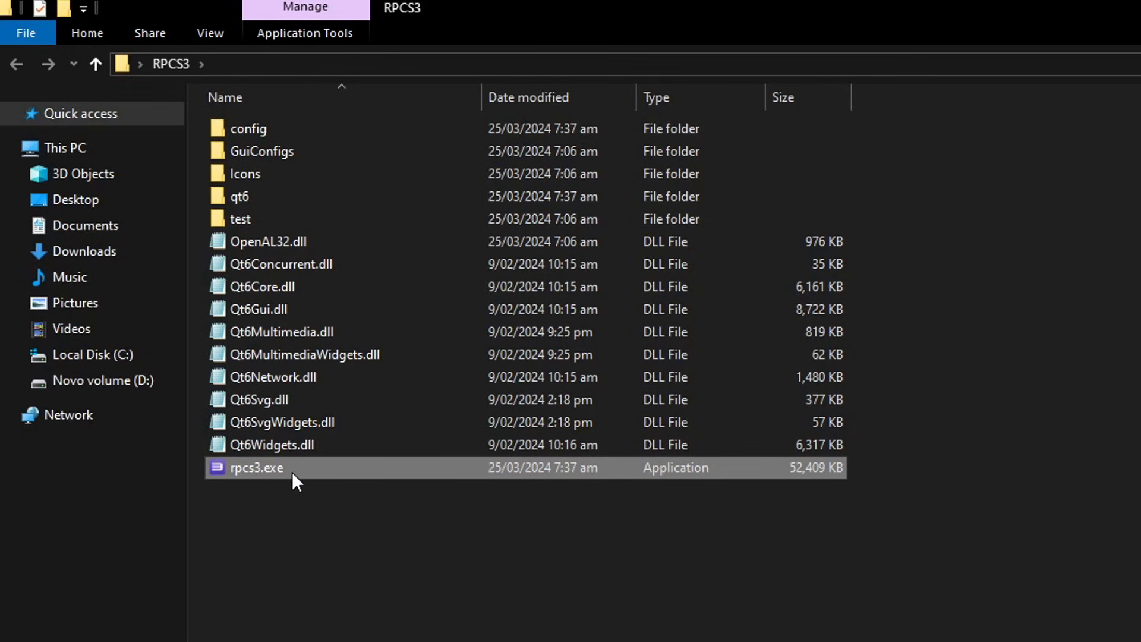
double_click(275, 468)
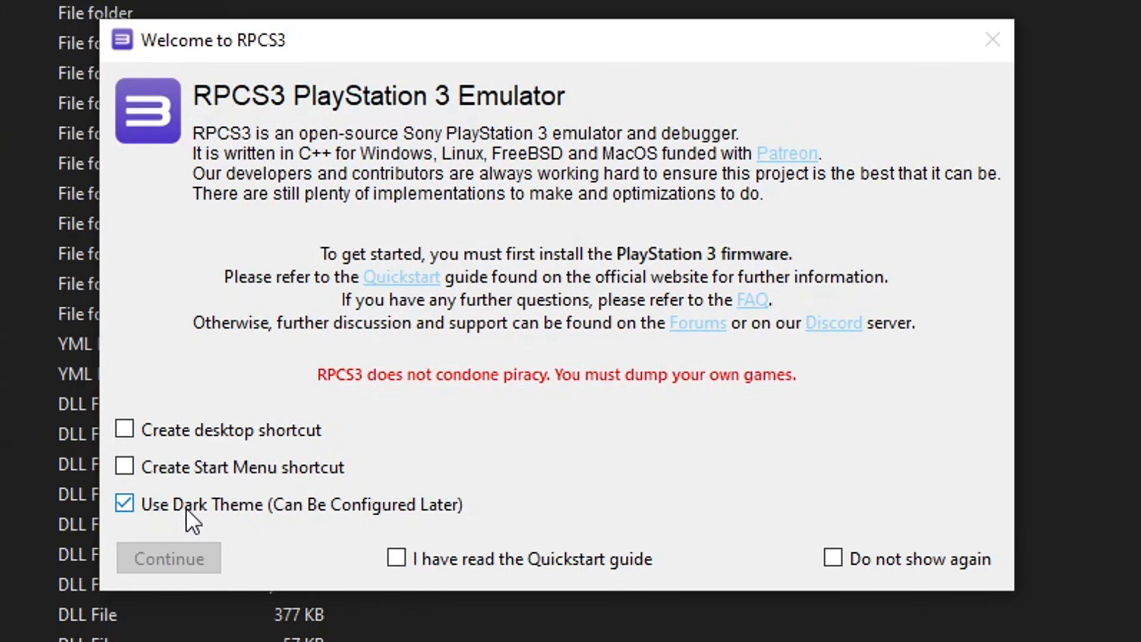
- Turn off Use Dark Theme, tick the Quickstart guide acknowledgement, and continue past the welcome screen
click(216, 509)
click(397, 559)
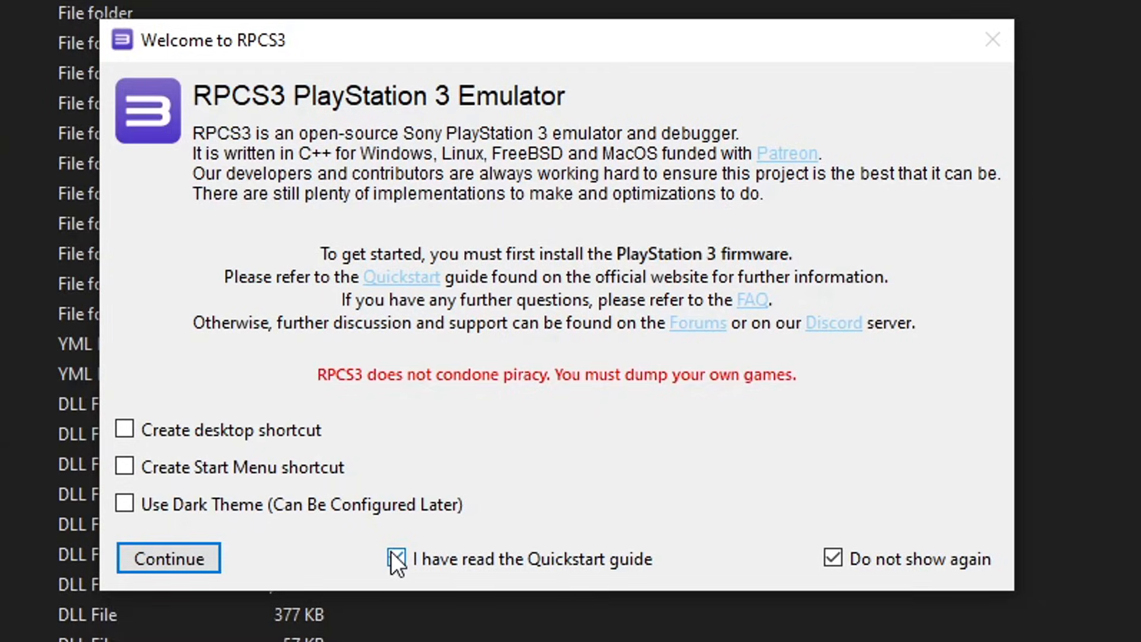
click(202, 565)
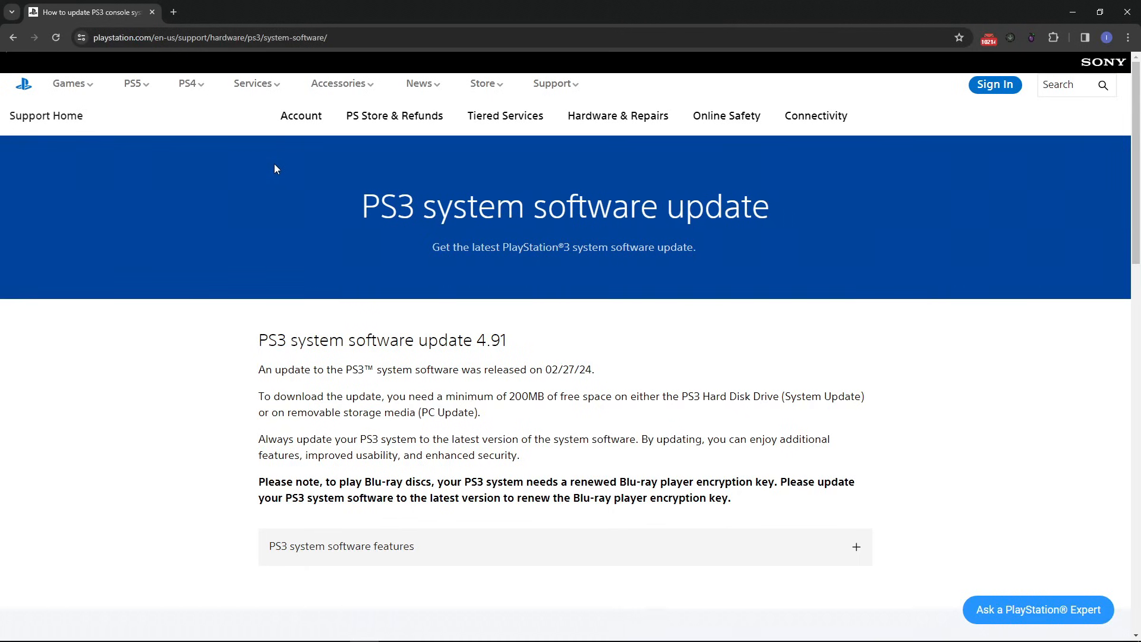
- Get the PS3UPDAT.PUP download link from the 'Update using a computer' section
scroll(488, 280, down, 5)
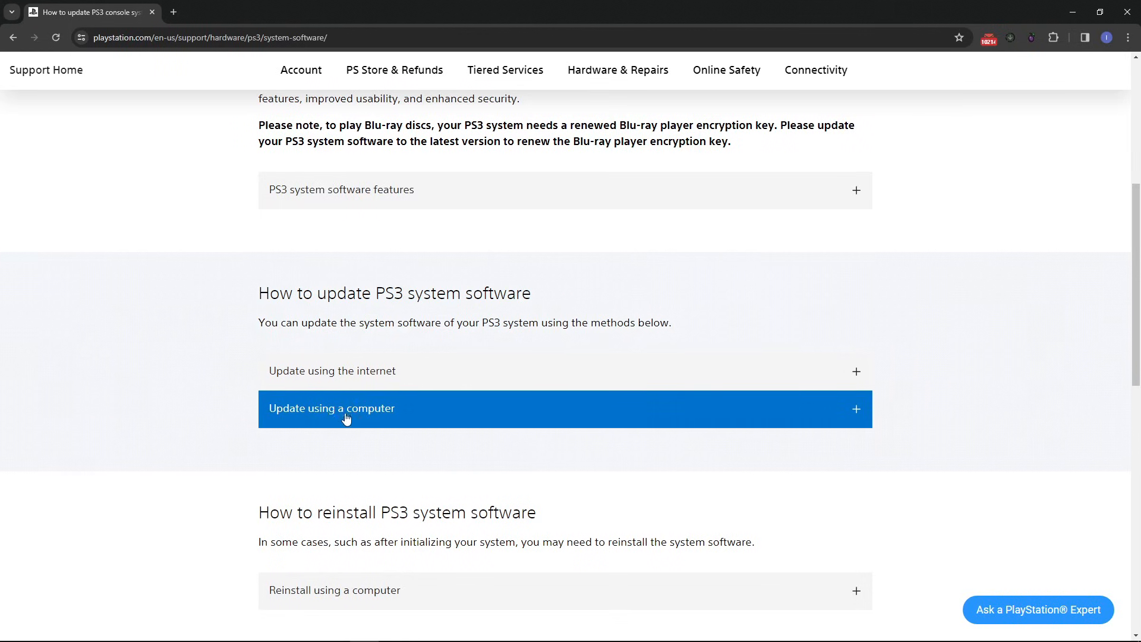
click(355, 418)
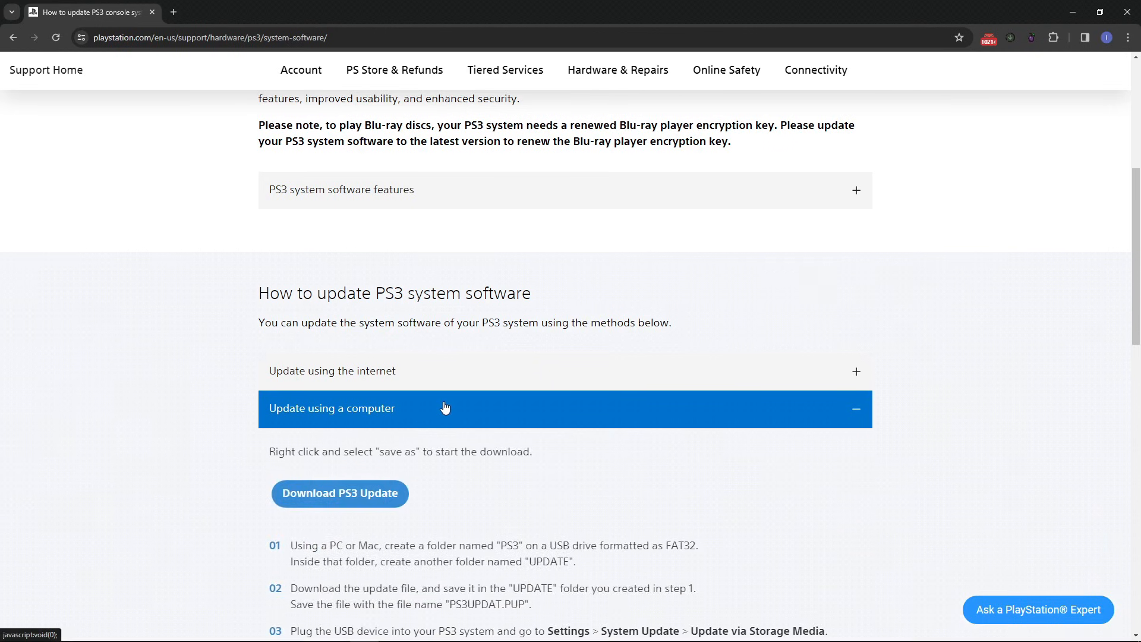
scroll(416, 410, down, 2)
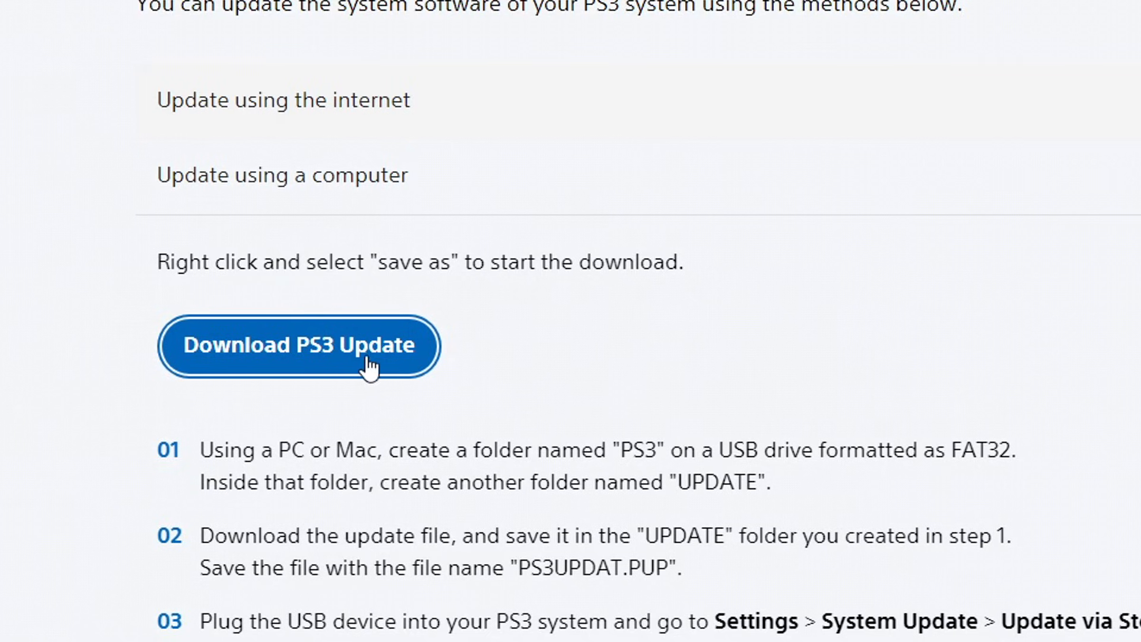
right_click(304, 355)
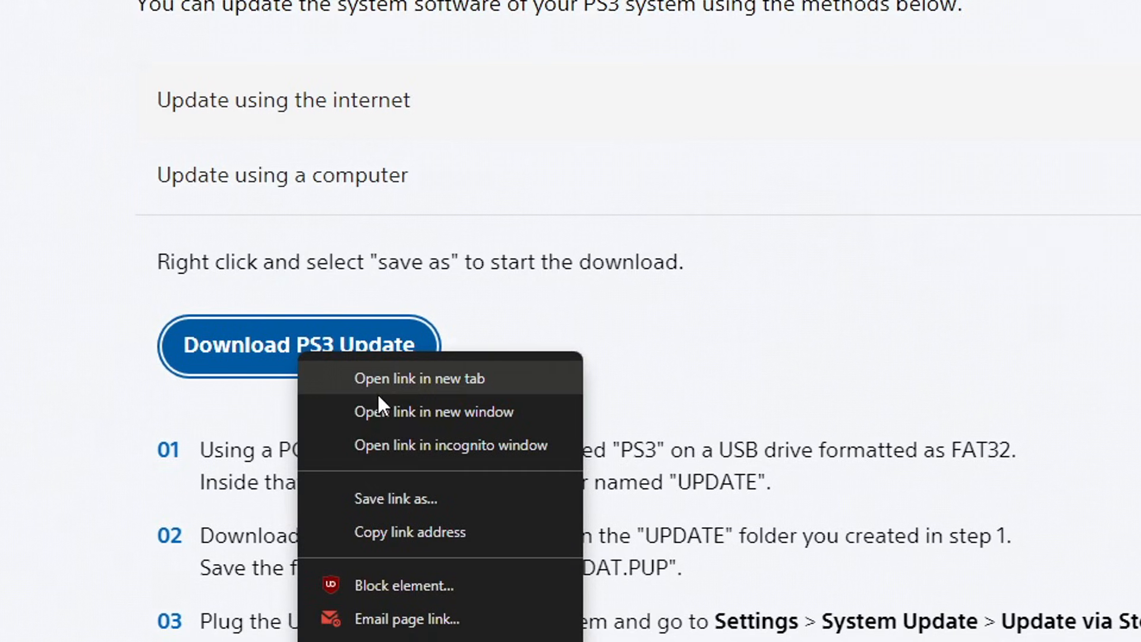
click(398, 533)
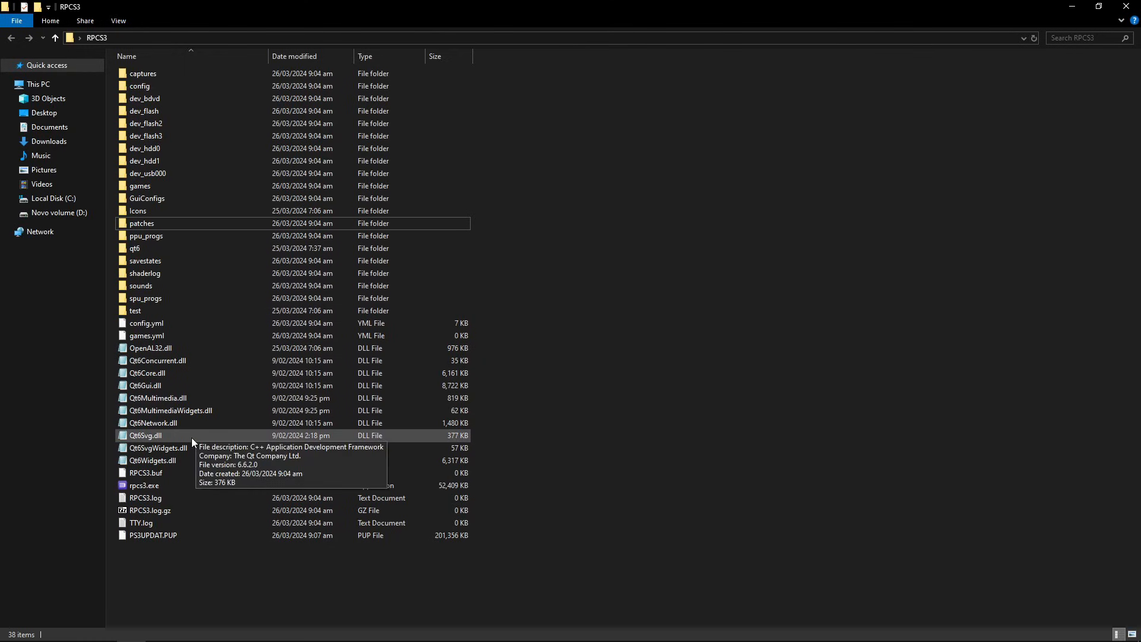
- Install PS3UPDAT.PUP through File > Install Firmware and acknowledge the success message
click(145, 536)
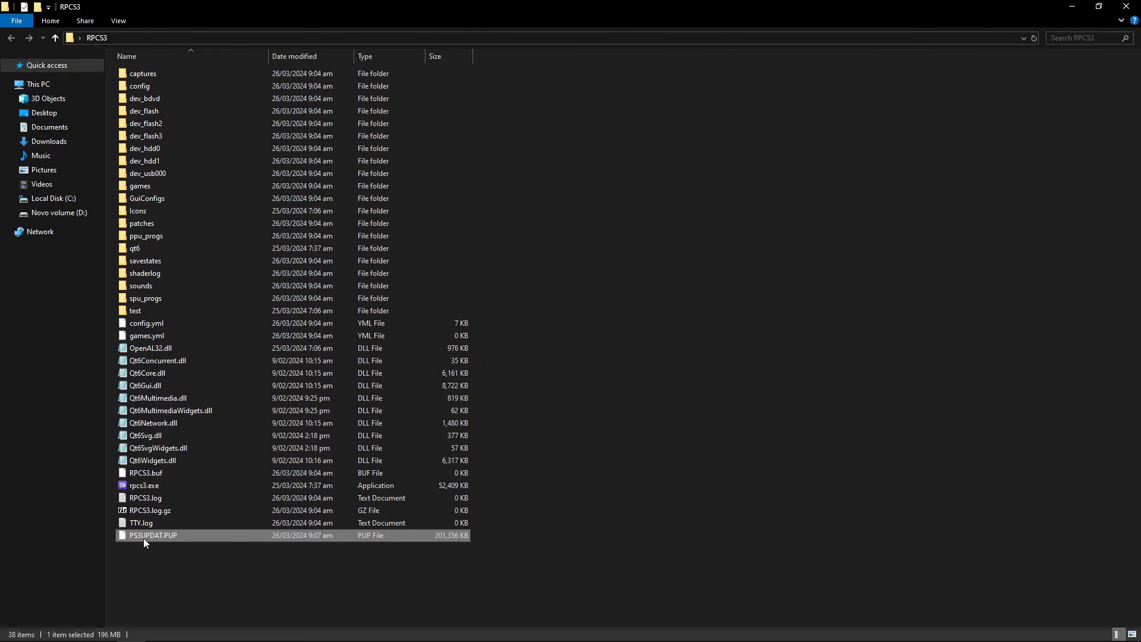
click(554, 465)
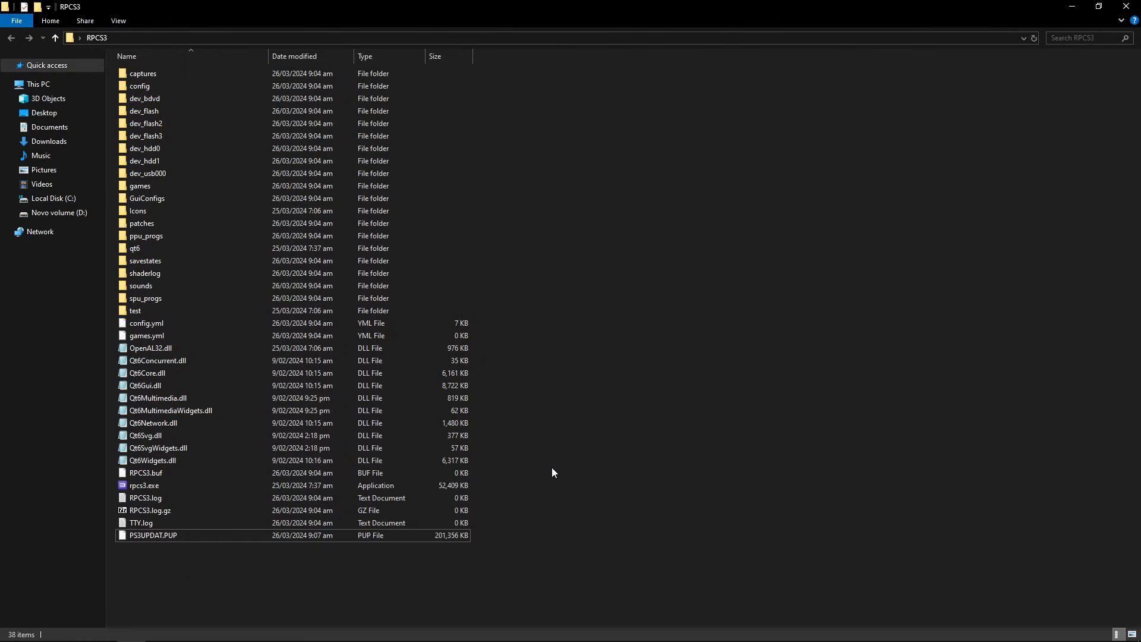
click(510, 630)
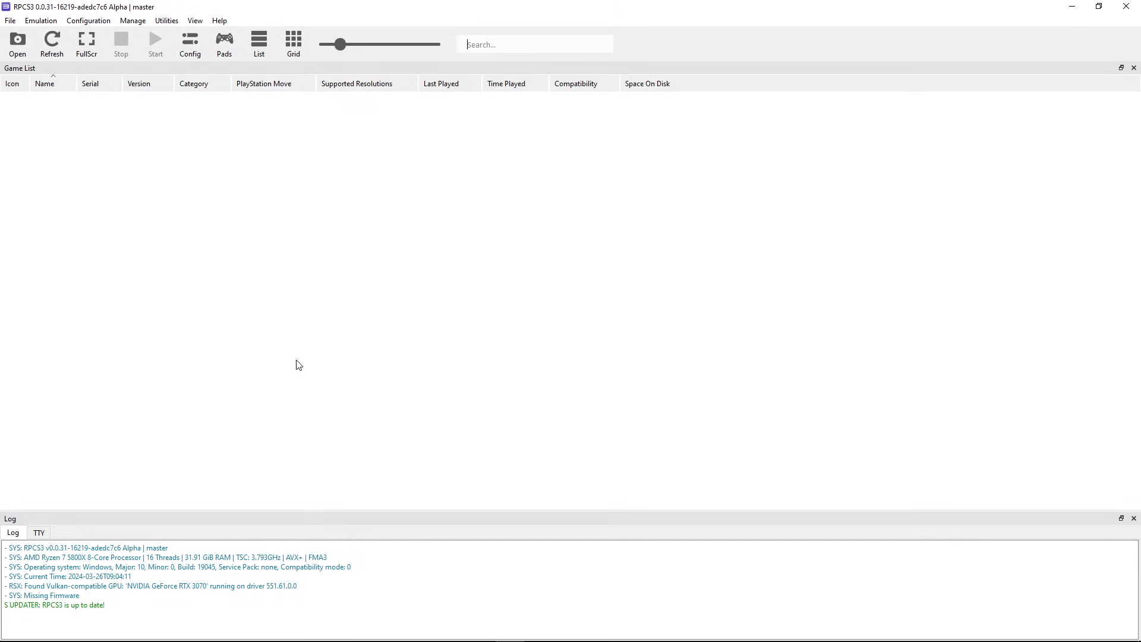
click(9, 25)
click(57, 143)
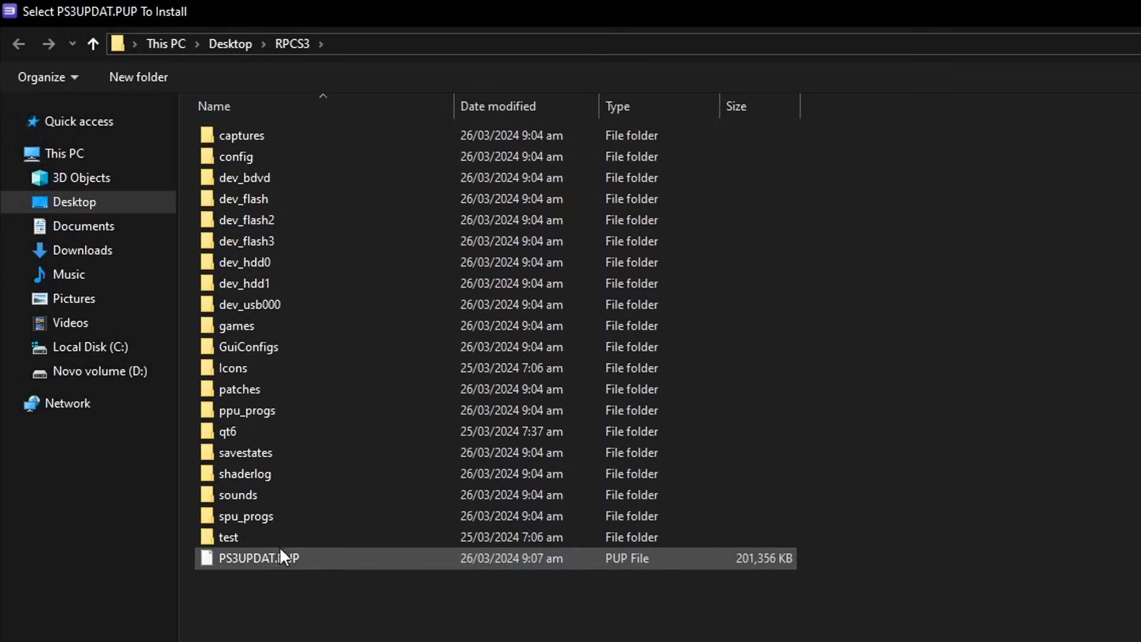
click(266, 557)
double_click(293, 559)
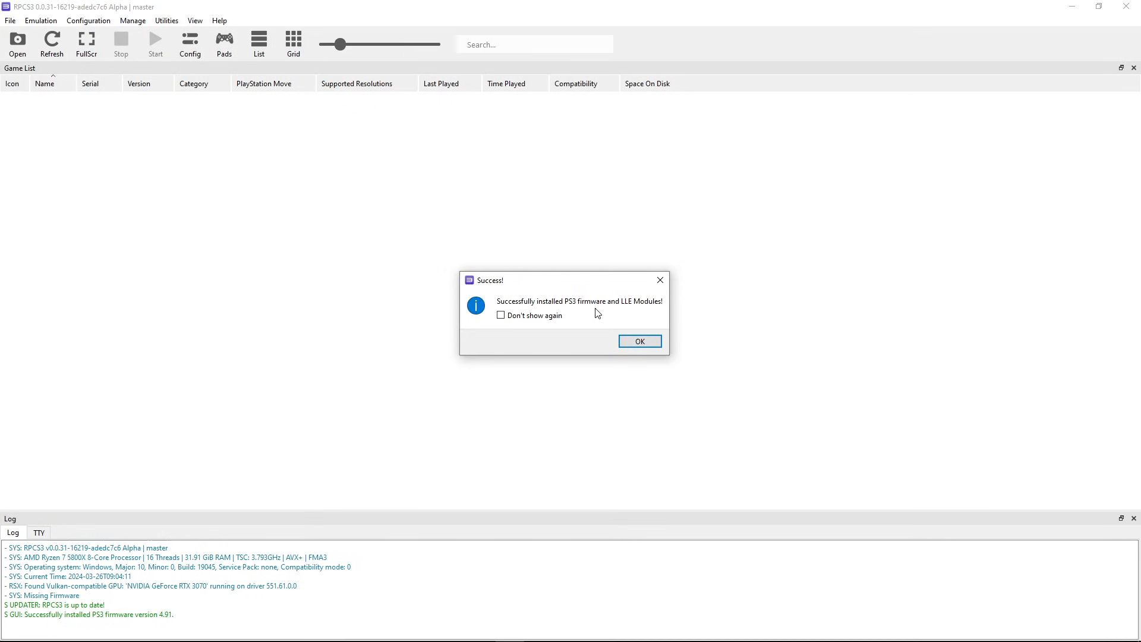
click(637, 343)
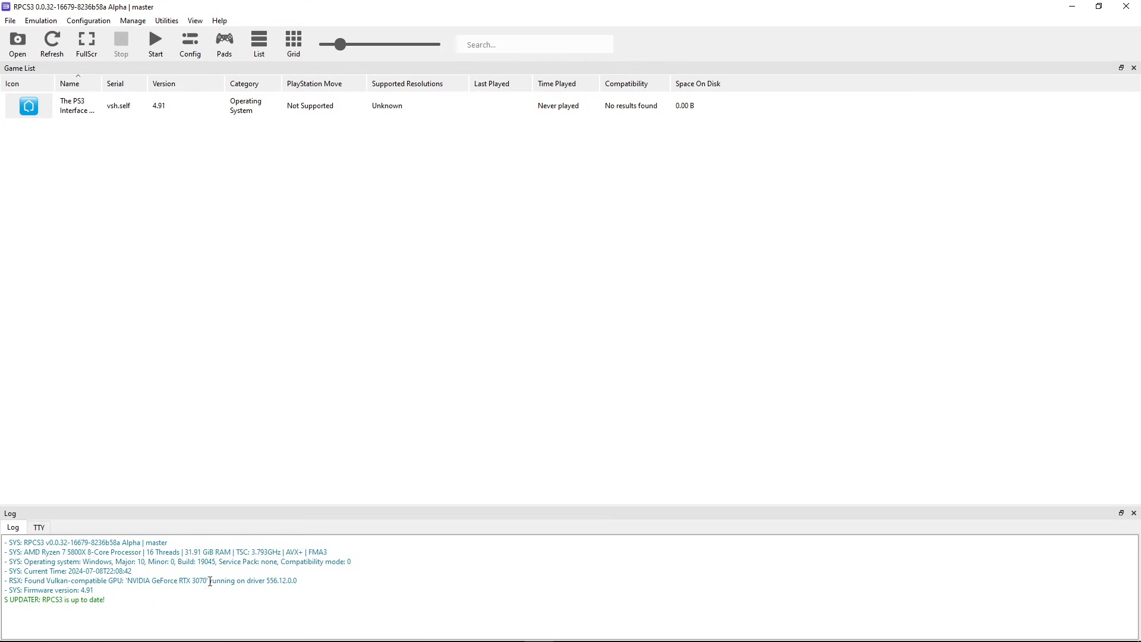
- Confirm the Demon's Souls (USA) folder sits in RPCS3's games folder, then return to RPCS3
click(190, 629)
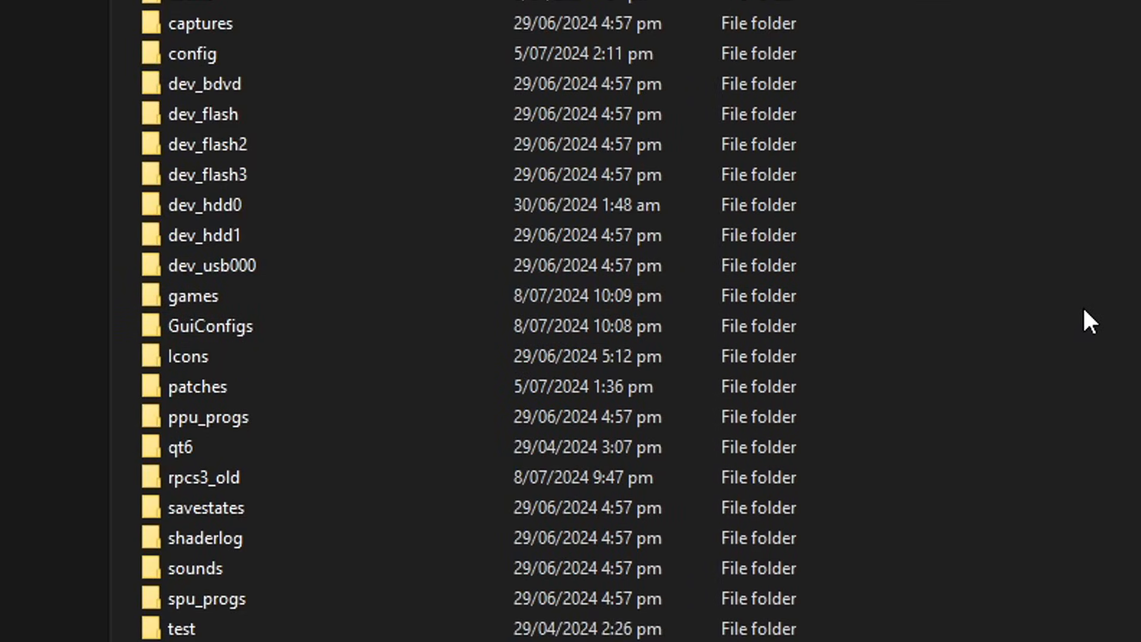
double_click(170, 201)
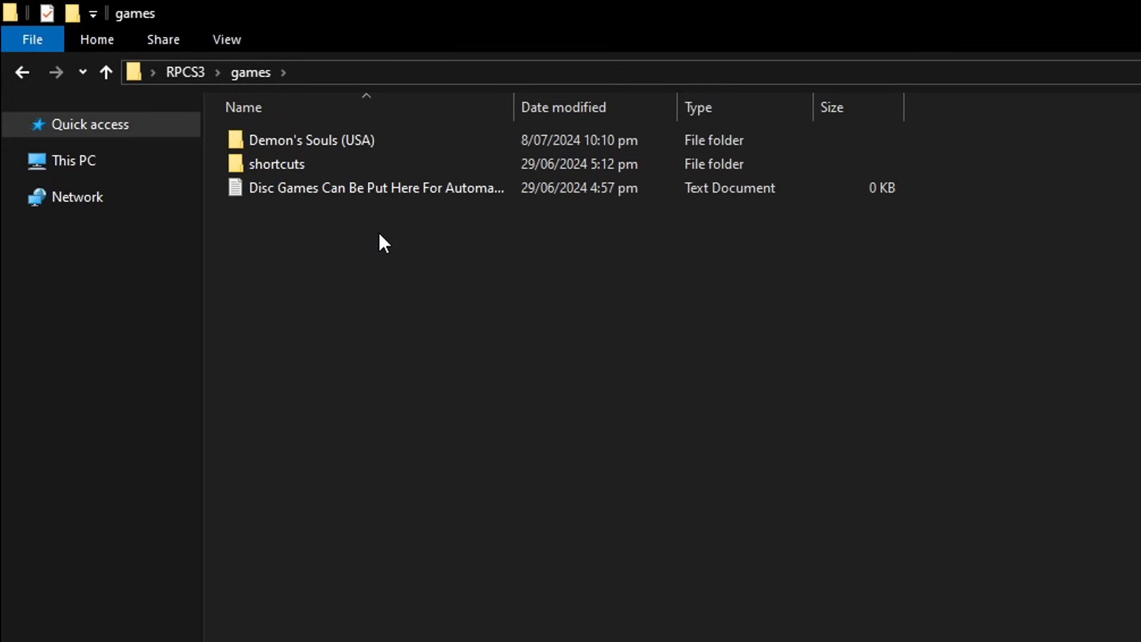
click(252, 148)
double_click(353, 146)
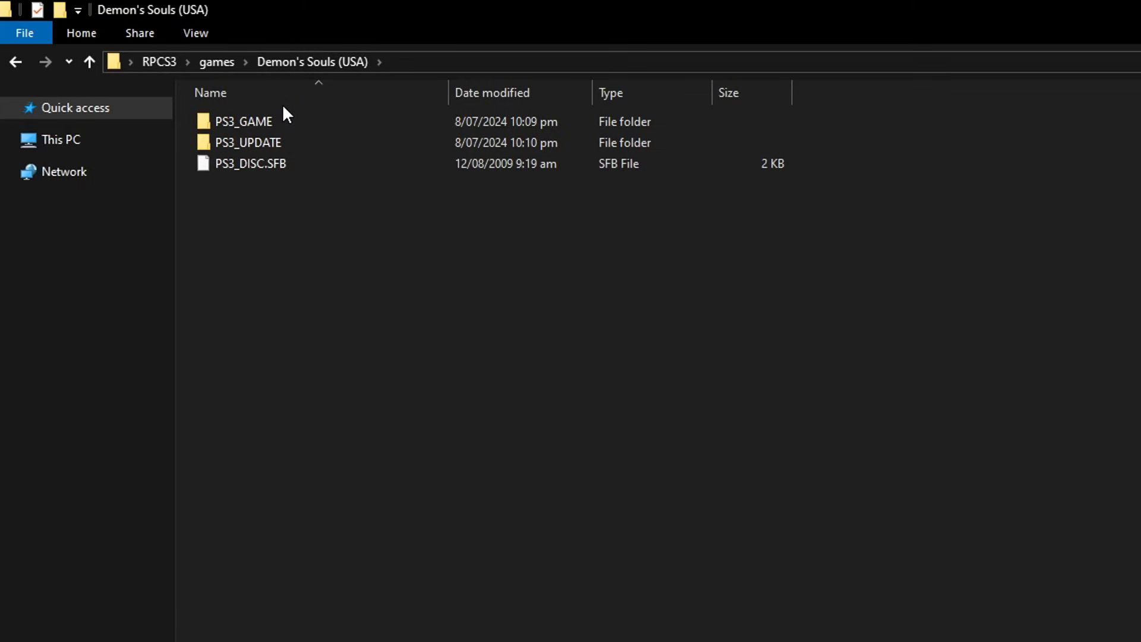
click(217, 61)
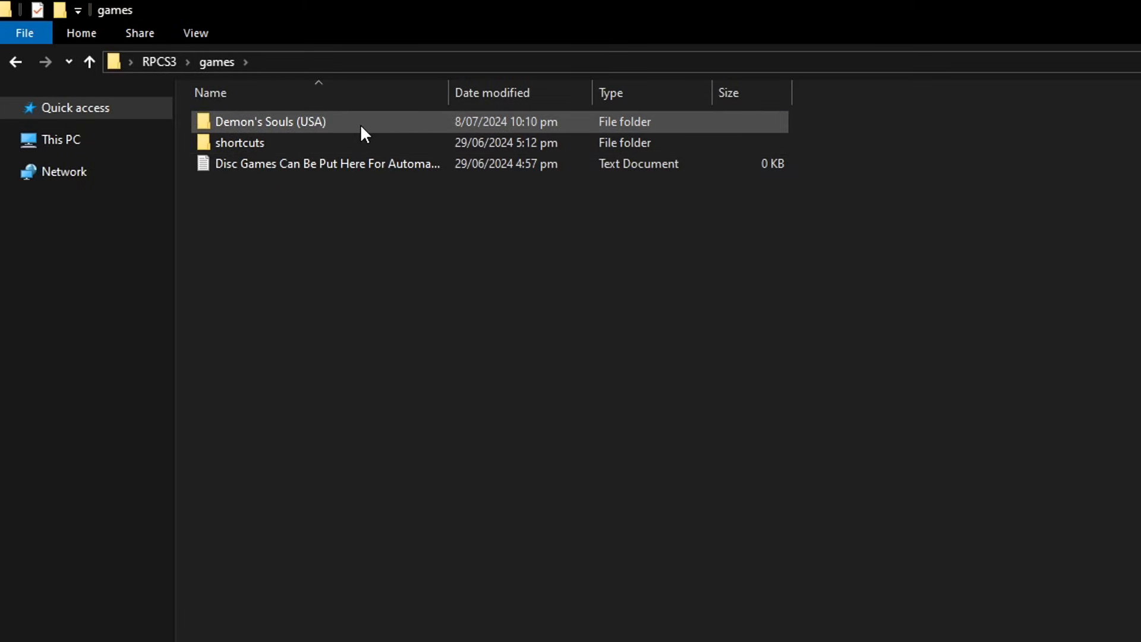
mouse_move(361, 127)
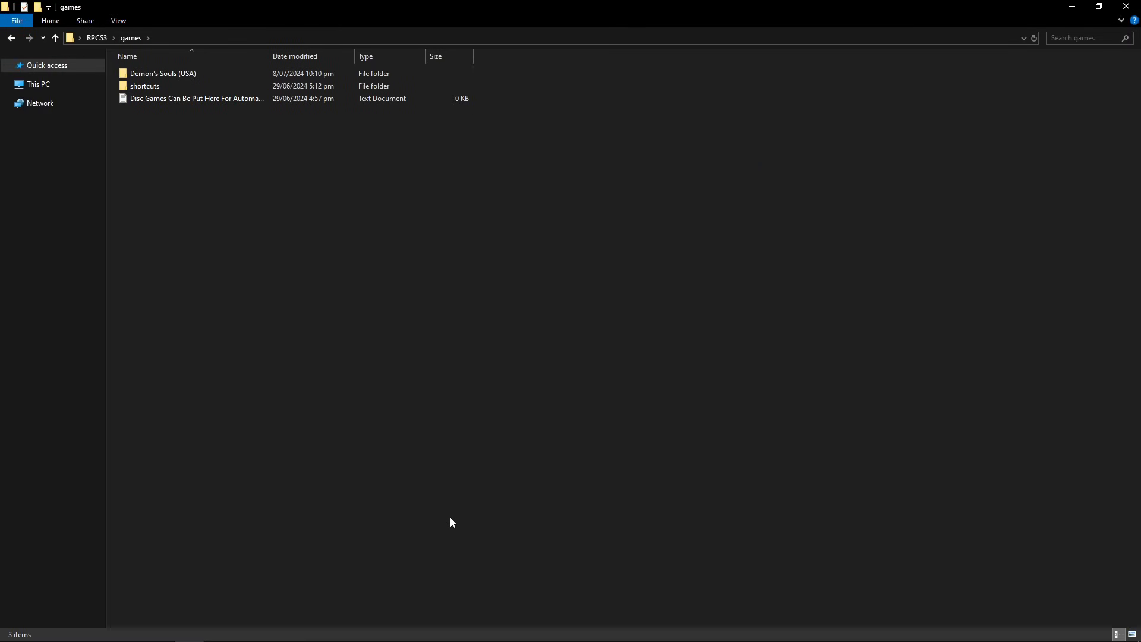
click(537, 630)
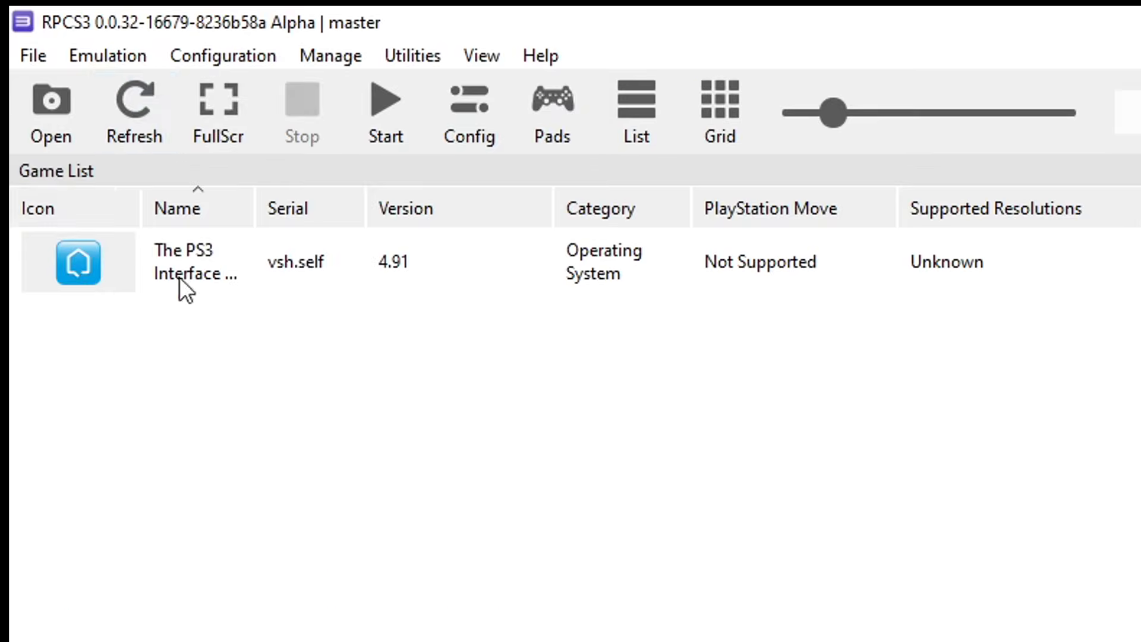
- Add the games\Demon's Souls (USA) folder through File > Add Games and acknowledge the success message
click(31, 61)
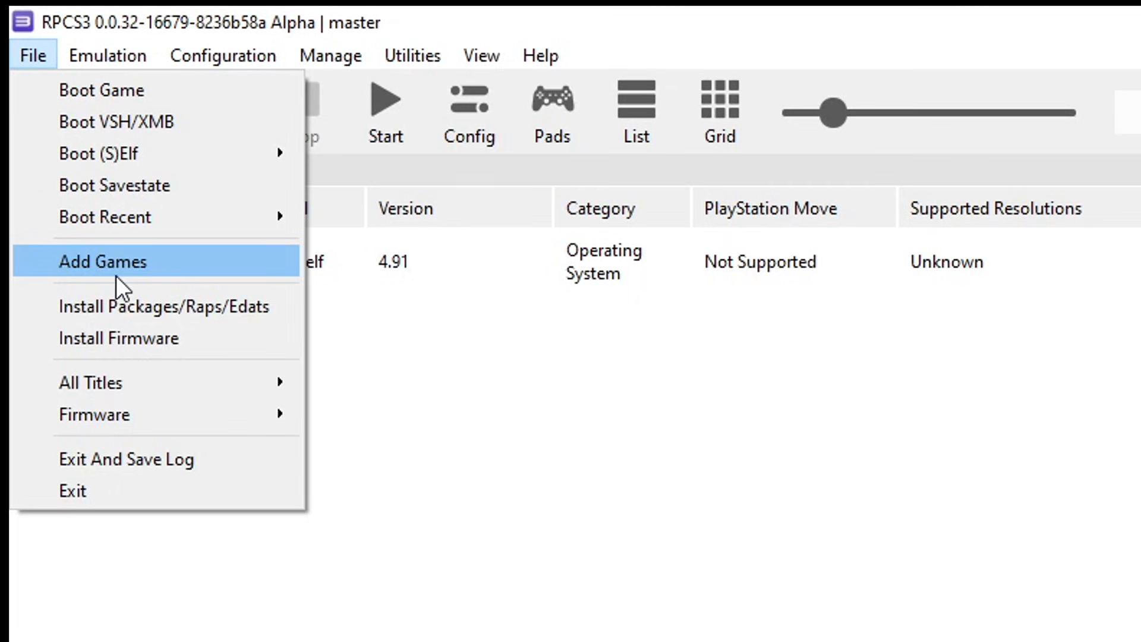
click(151, 274)
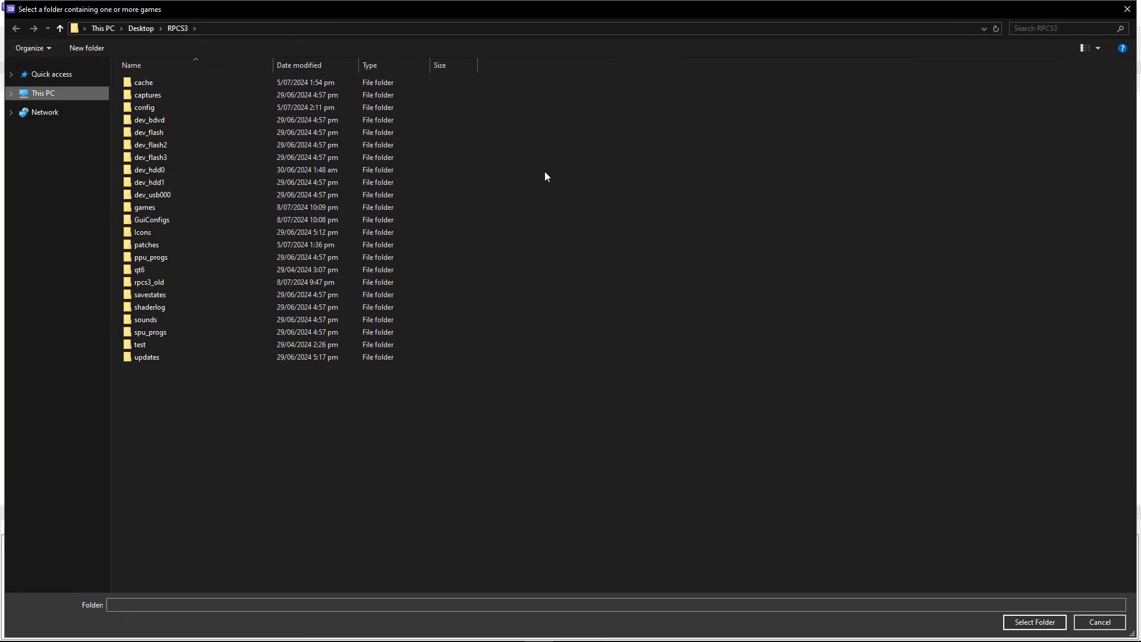
double_click(155, 209)
click(158, 86)
click(1031, 621)
click(705, 371)
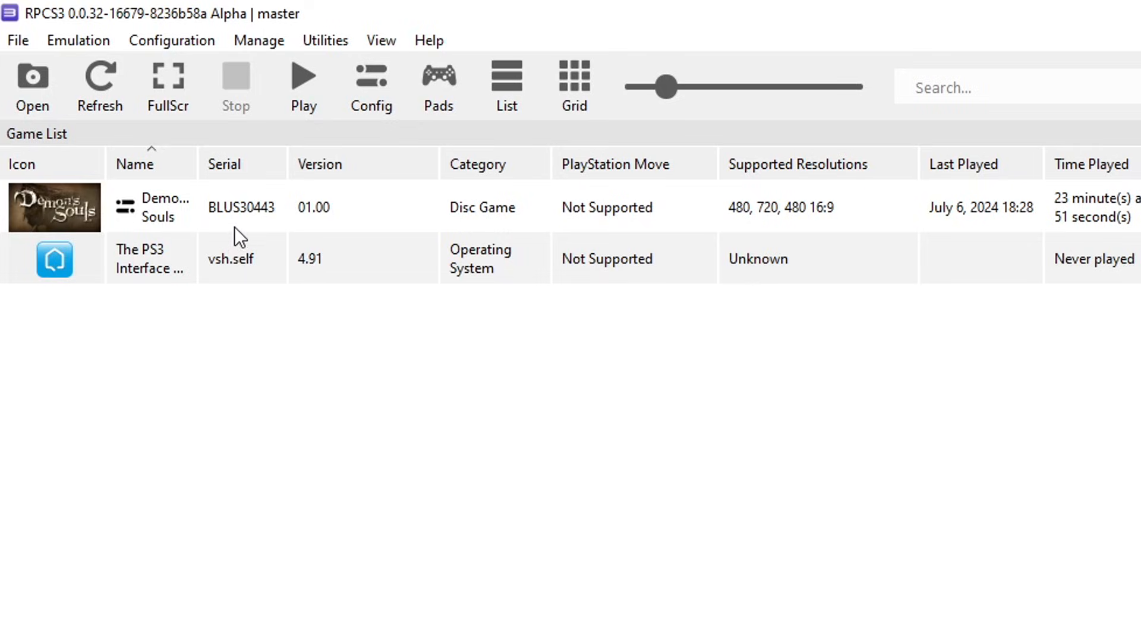
- Open Manage Game Patches for Demon's Souls and expand its patch list
right_click(197, 216)
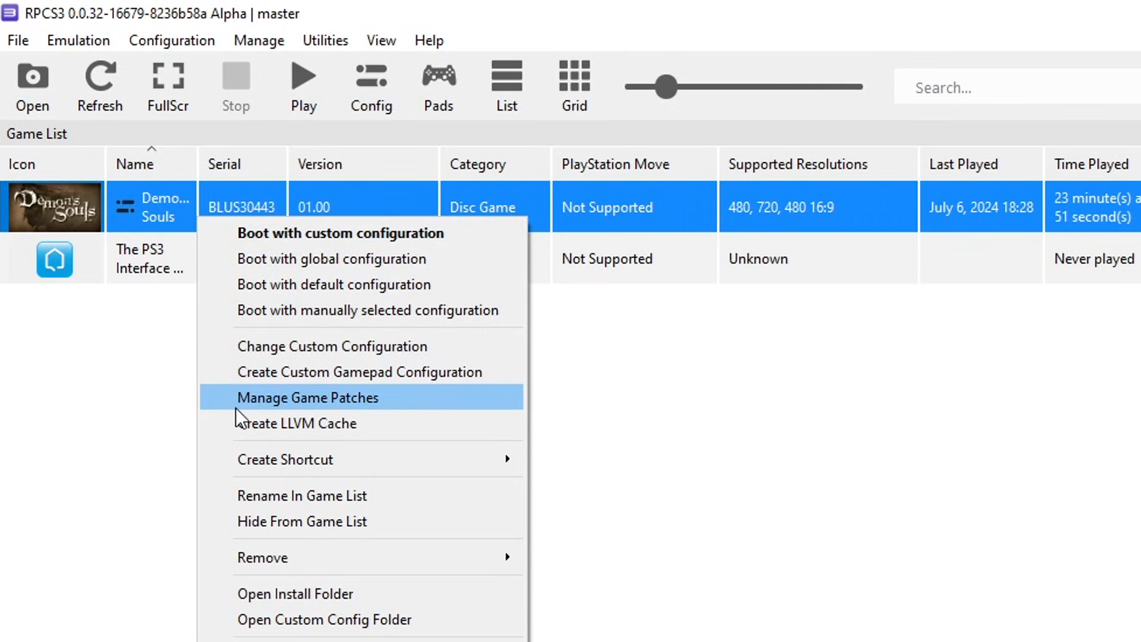
click(387, 405)
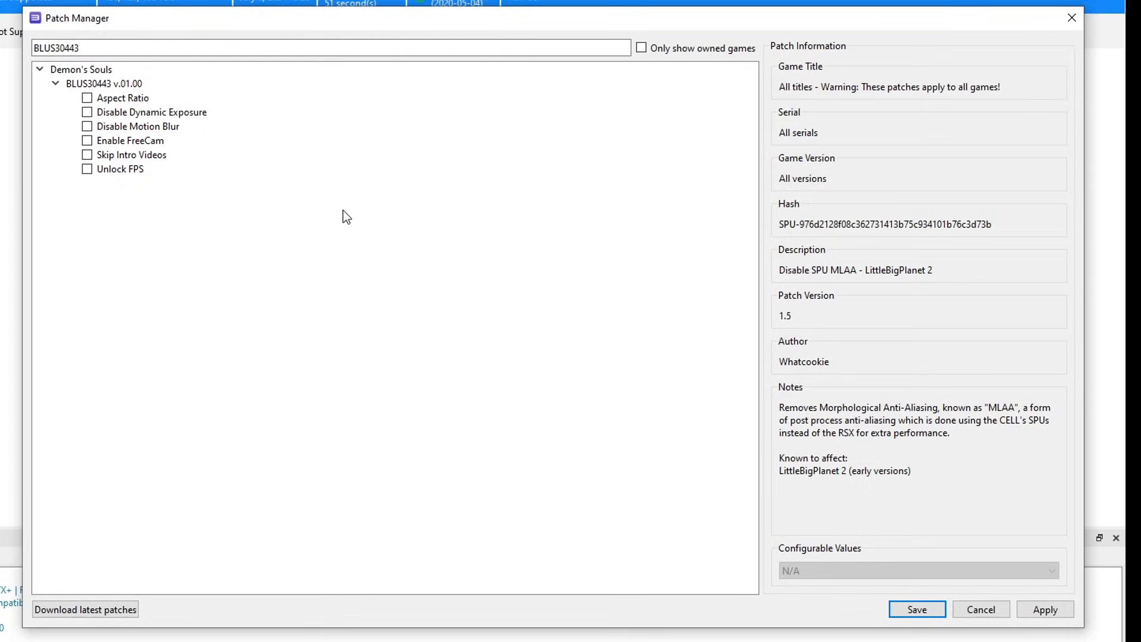
click(40, 69)
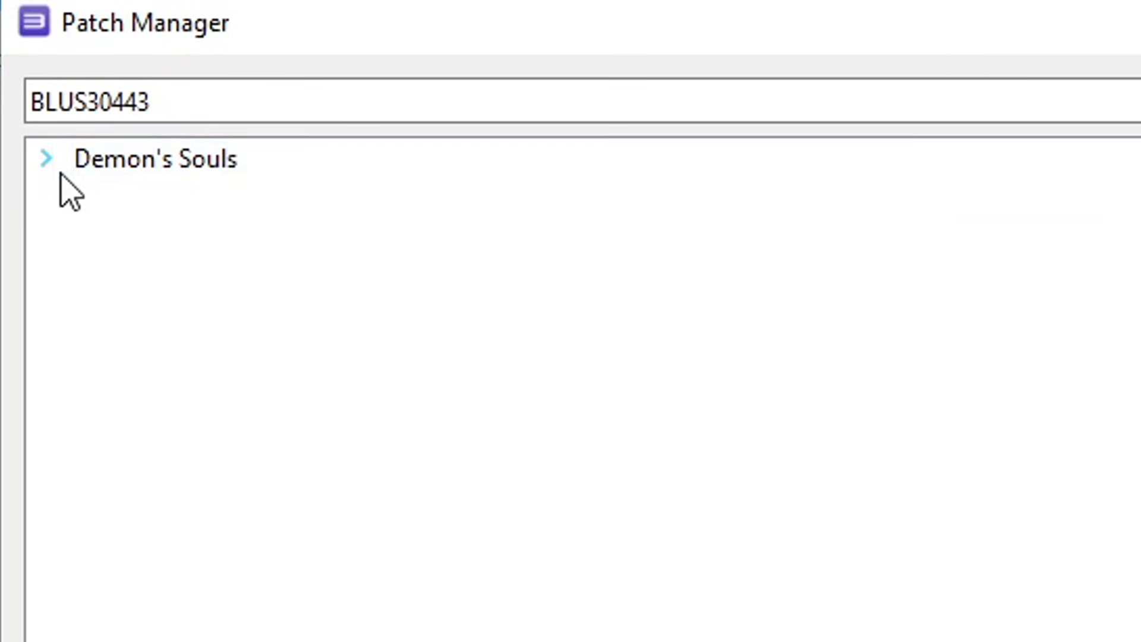
click(46, 162)
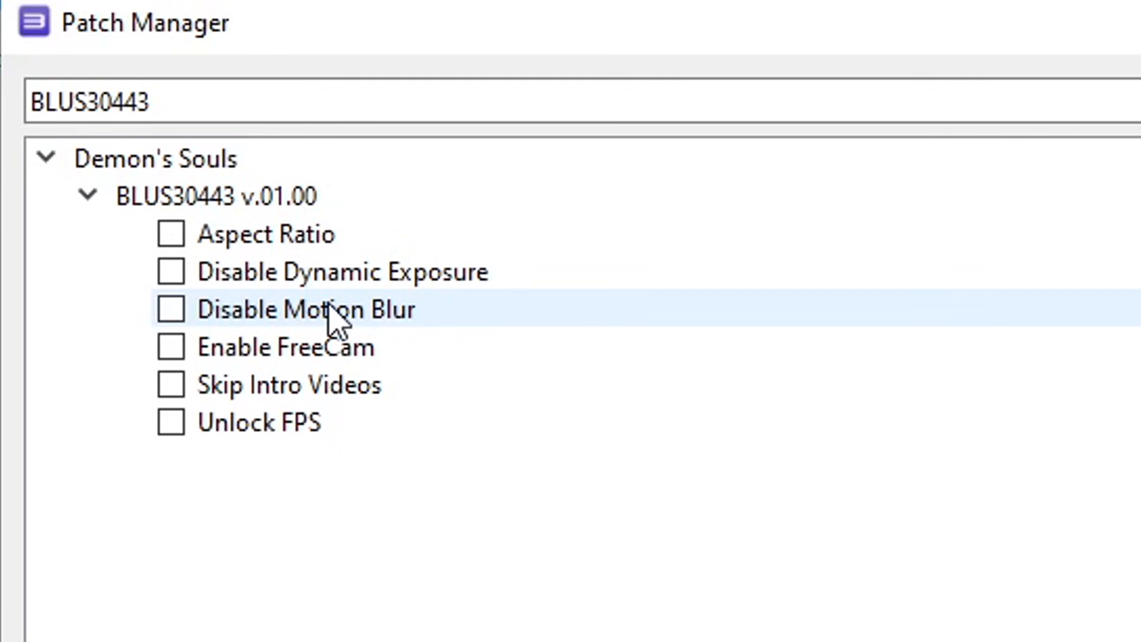
- Enable Disable Dynamic Exposure, Disable Motion Blur, Skip Intro Videos and Unlock FPS
click(180, 282)
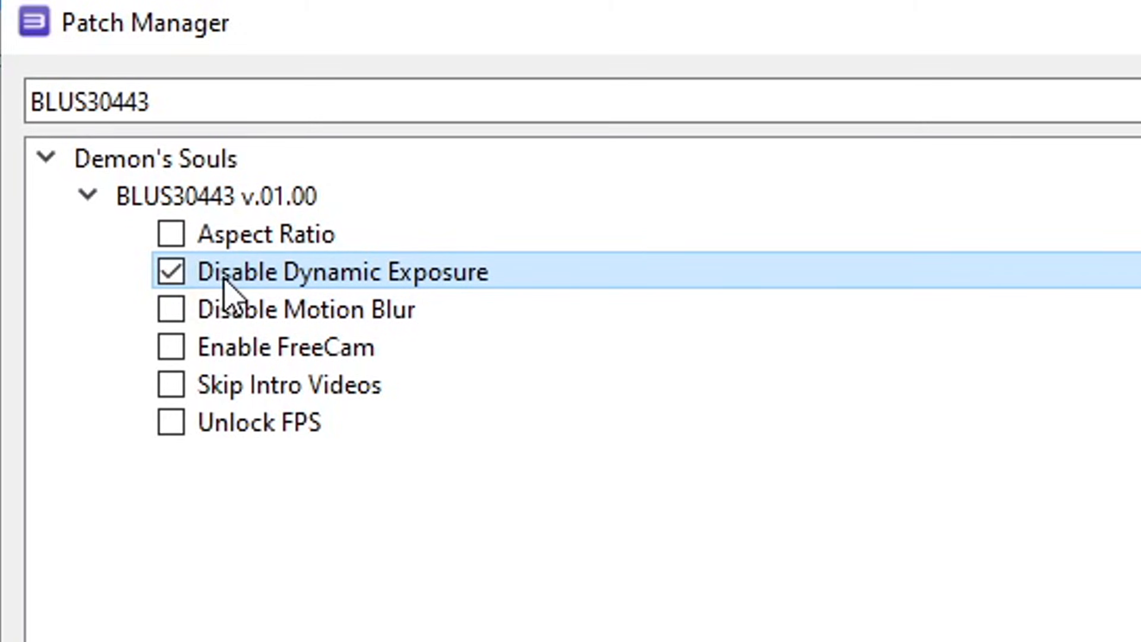
click(214, 318)
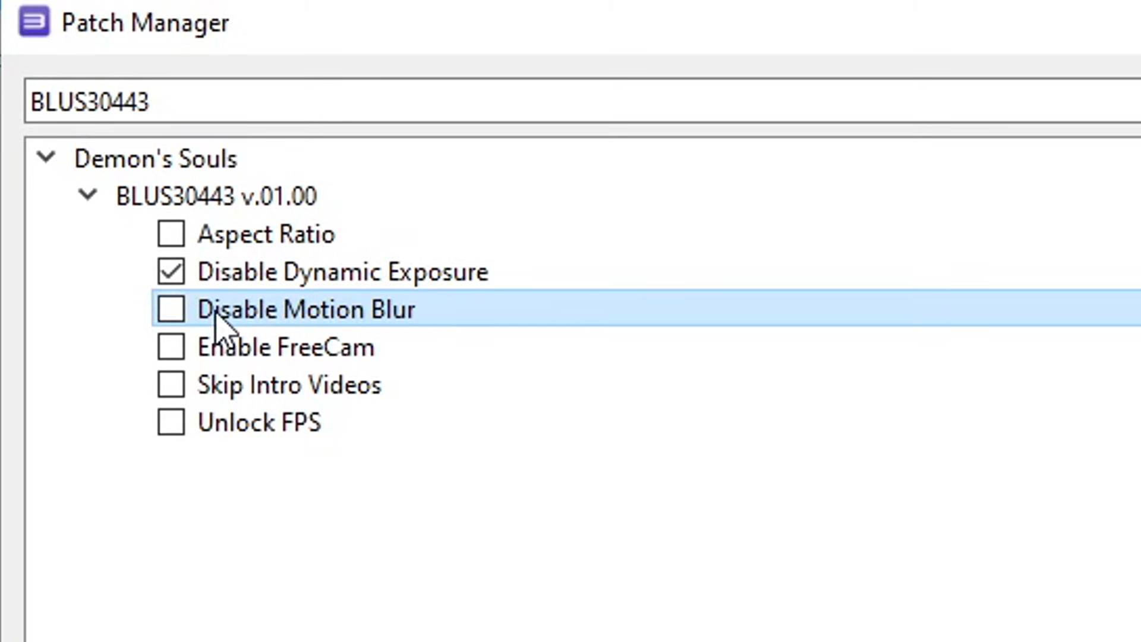
click(172, 313)
click(170, 391)
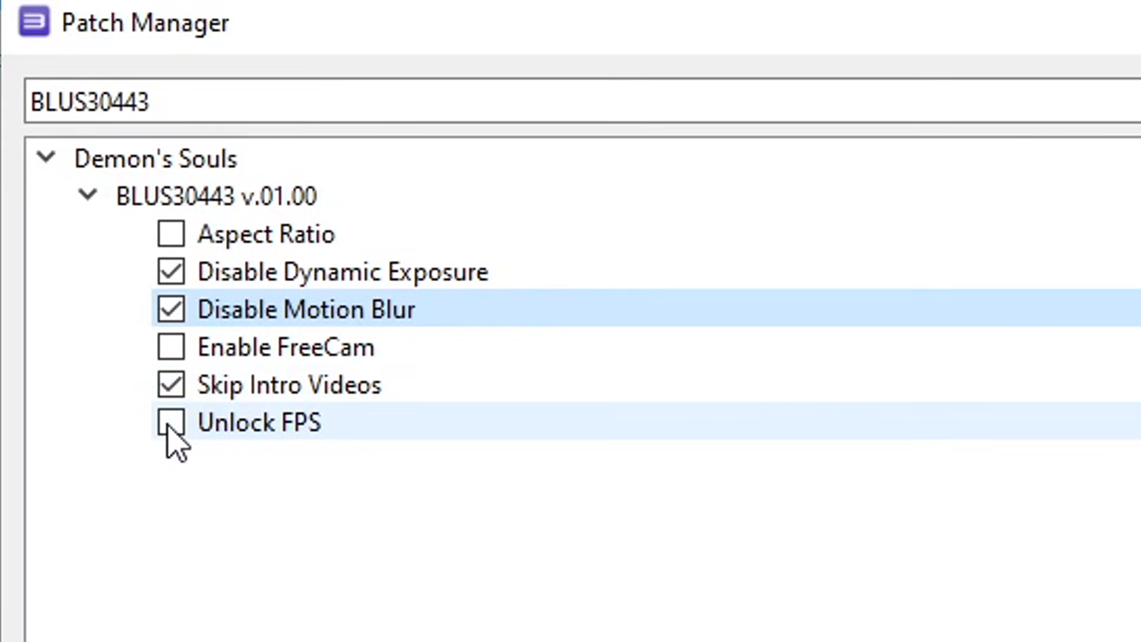
click(175, 430)
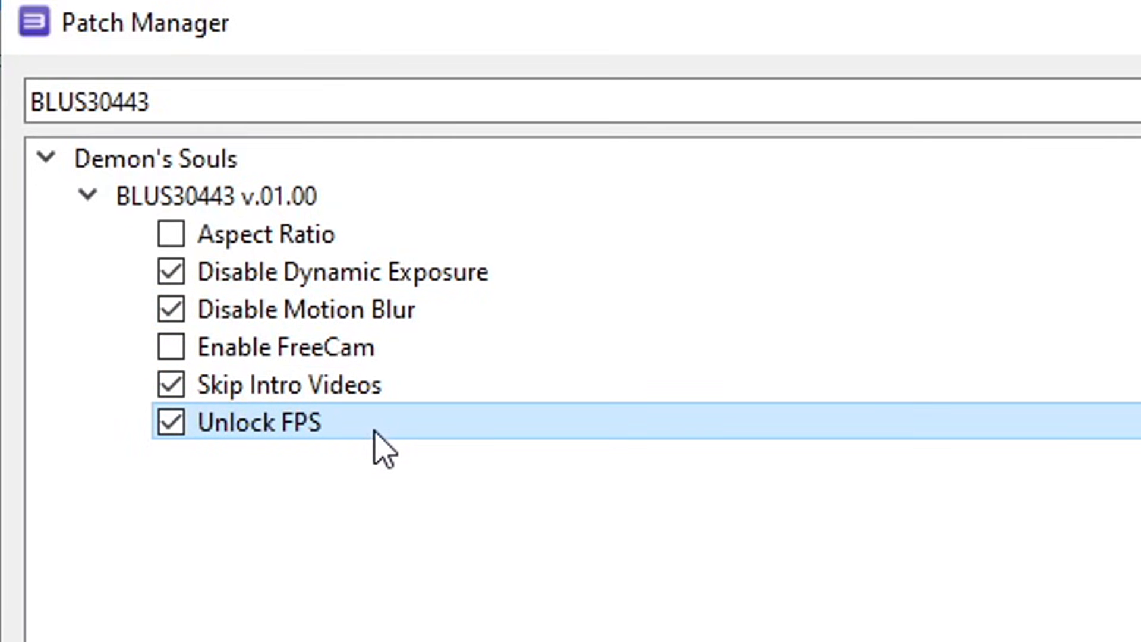
click(347, 385)
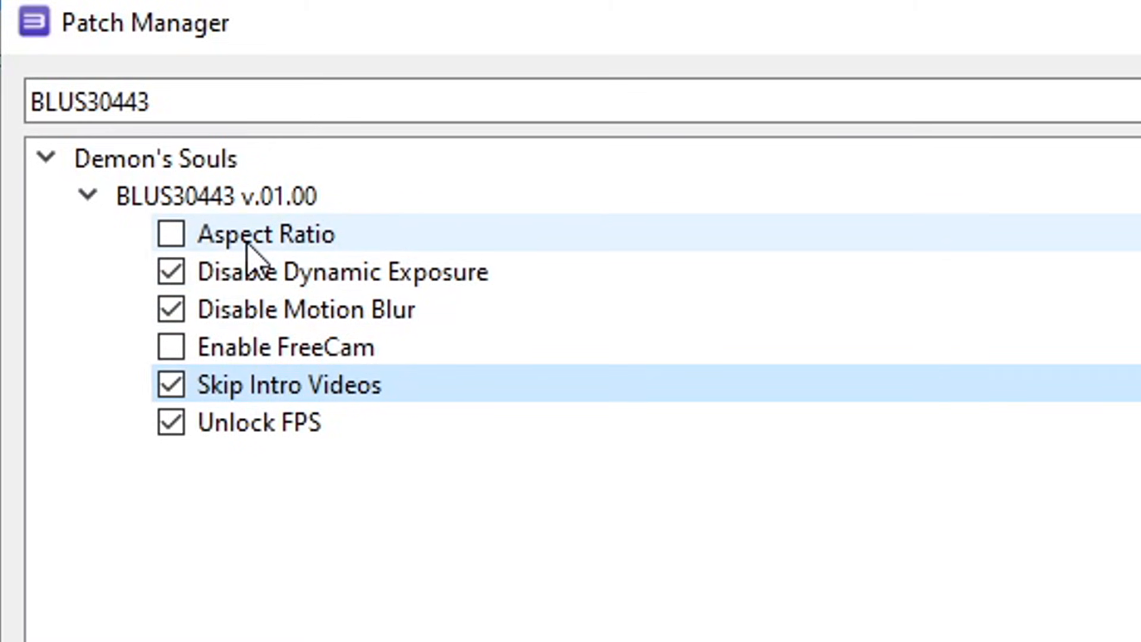
- Leave the Aspect Ratio patch value at 32:9, then apply and save the patches
click(252, 242)
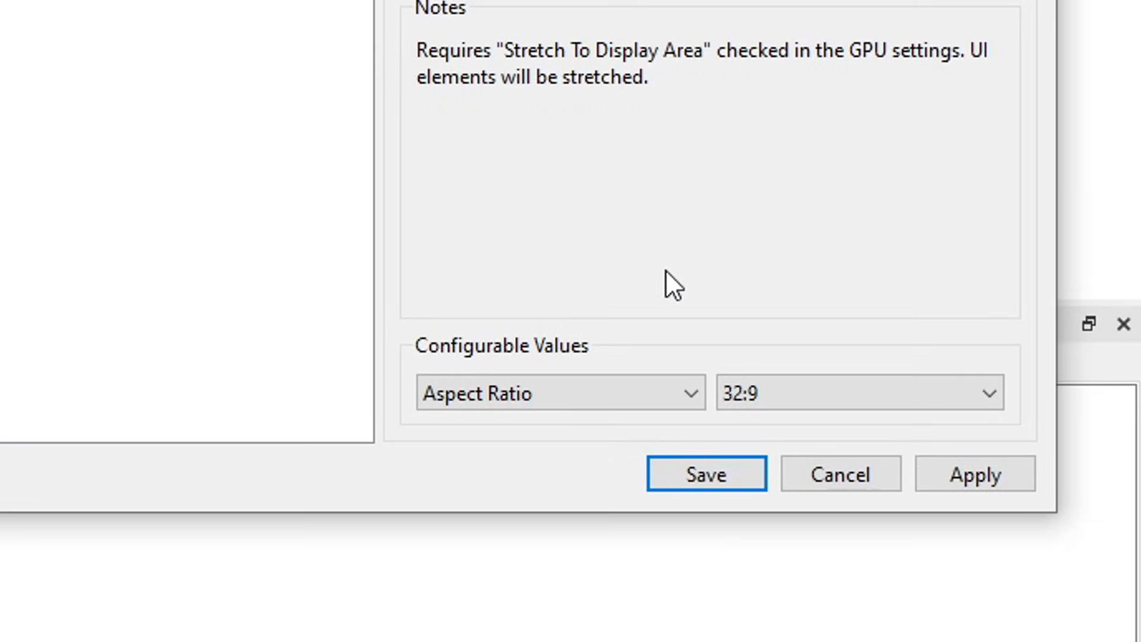
click(779, 399)
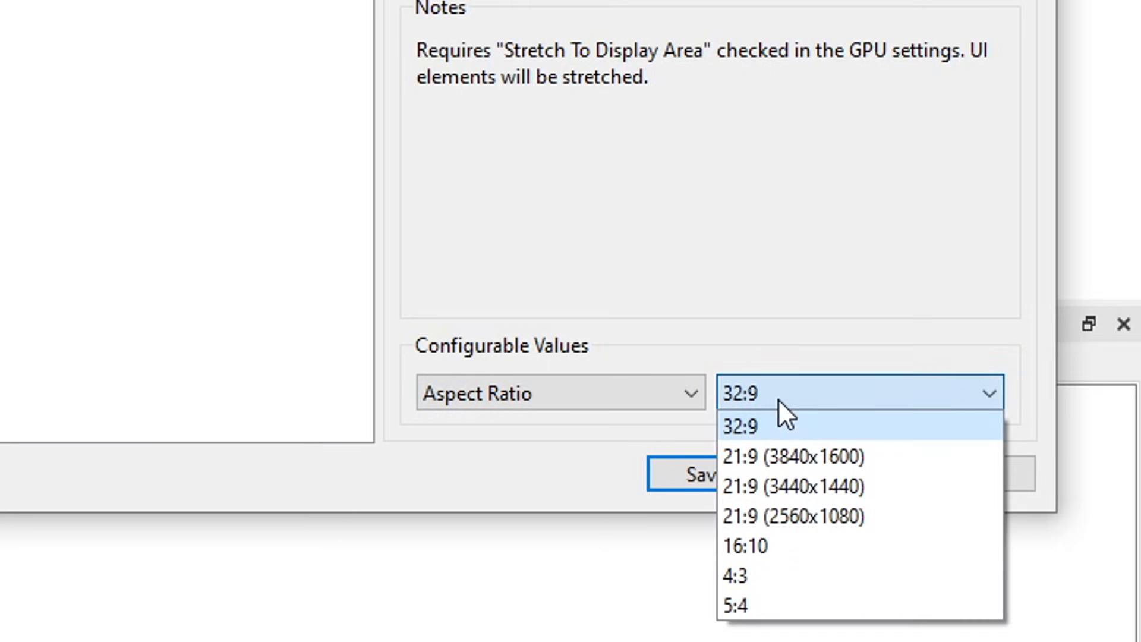
click(738, 394)
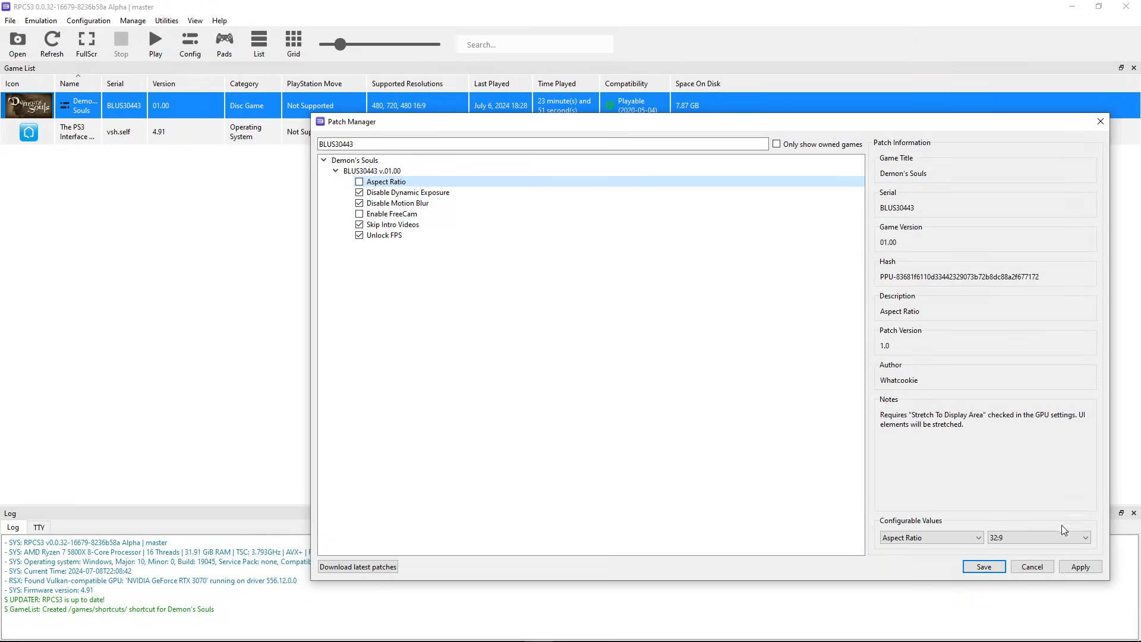
click(1079, 570)
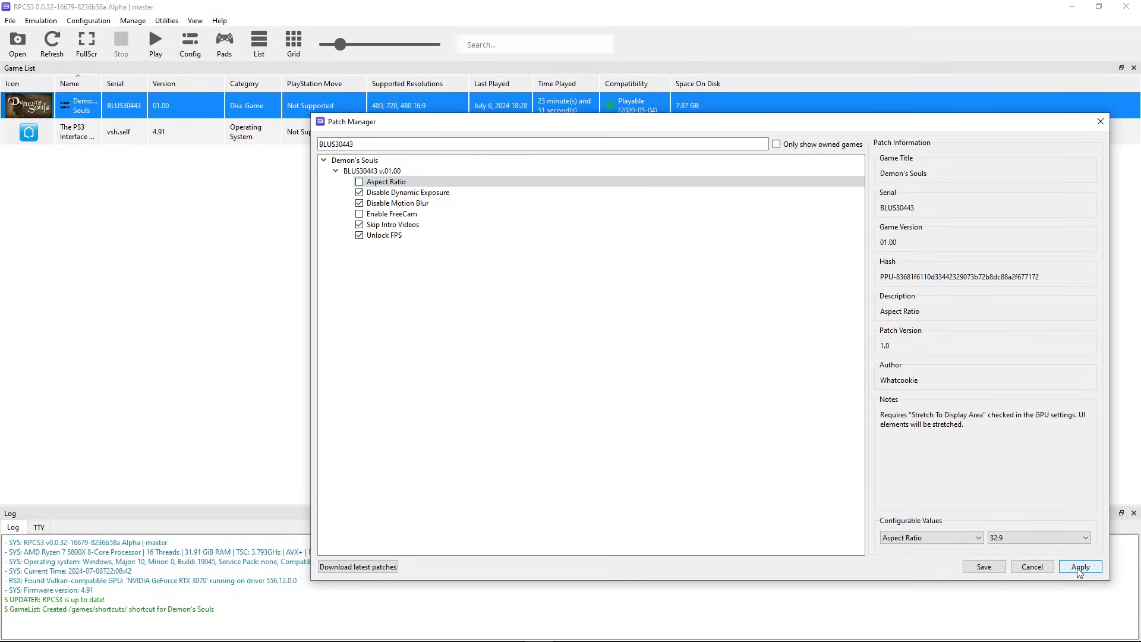
click(984, 567)
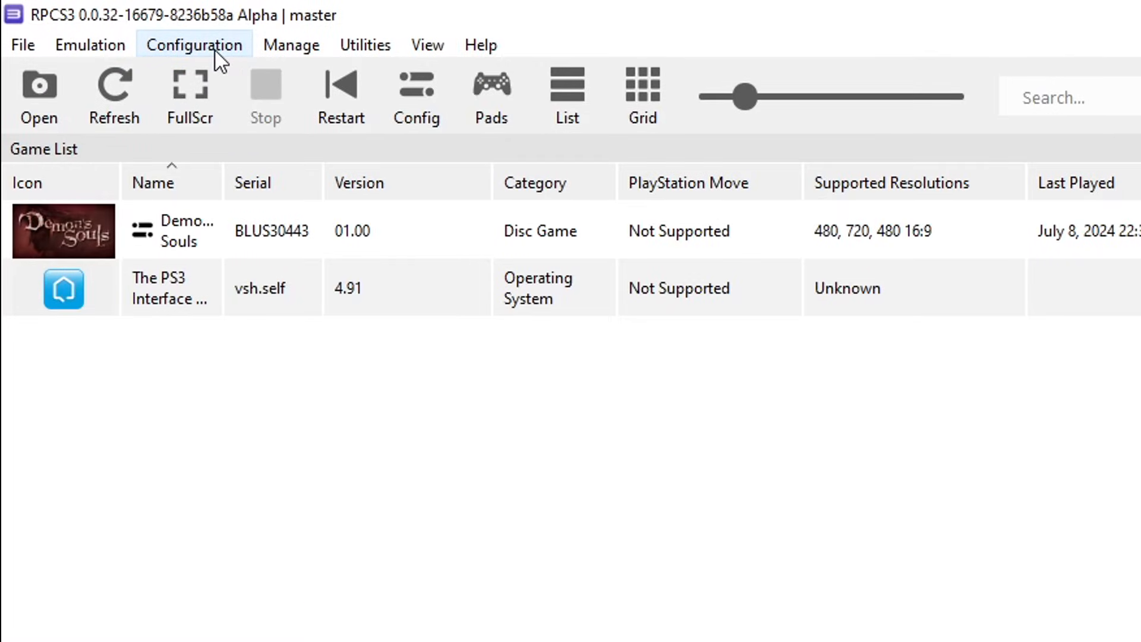
- Start a new RPCN account from Configuration > RPCN, replacing the default username with a chosen one
click(215, 51)
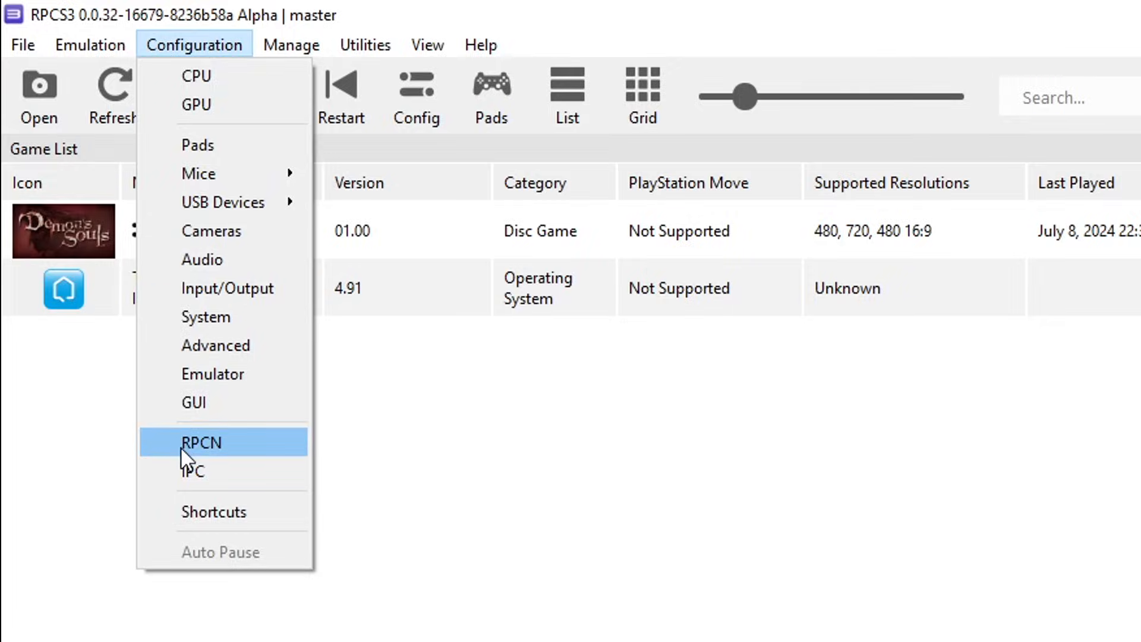
click(232, 450)
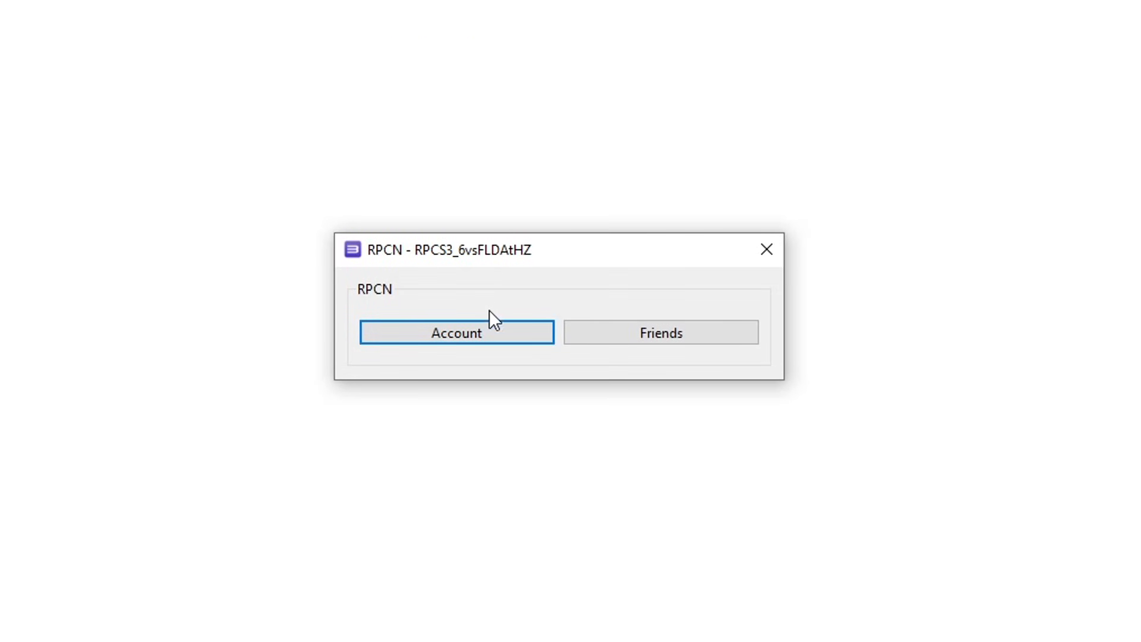
click(458, 334)
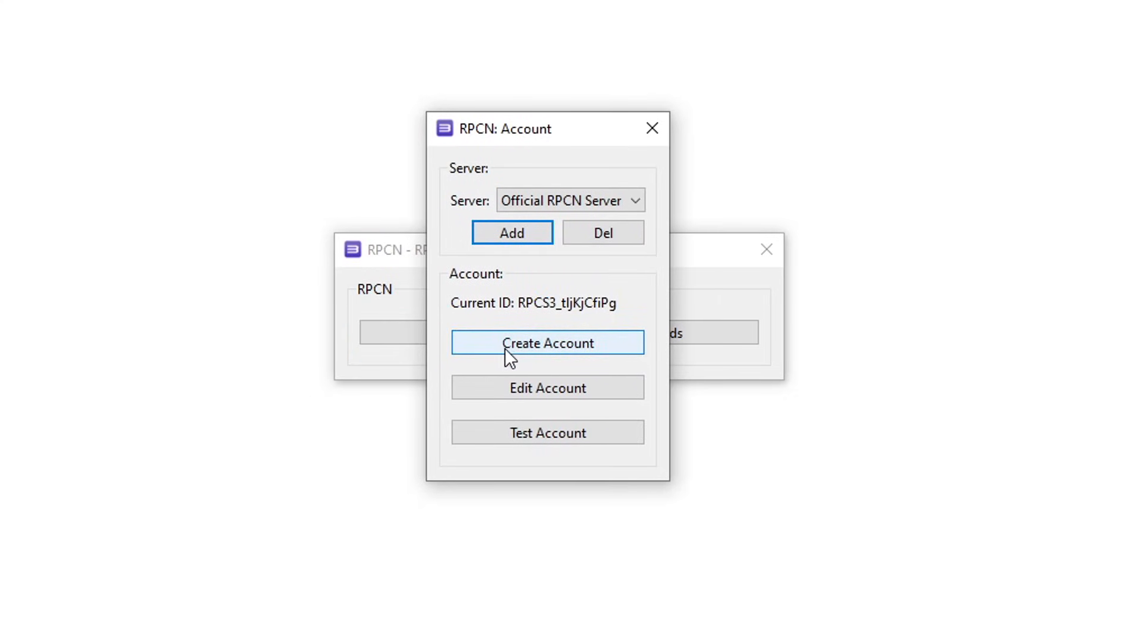
click(552, 348)
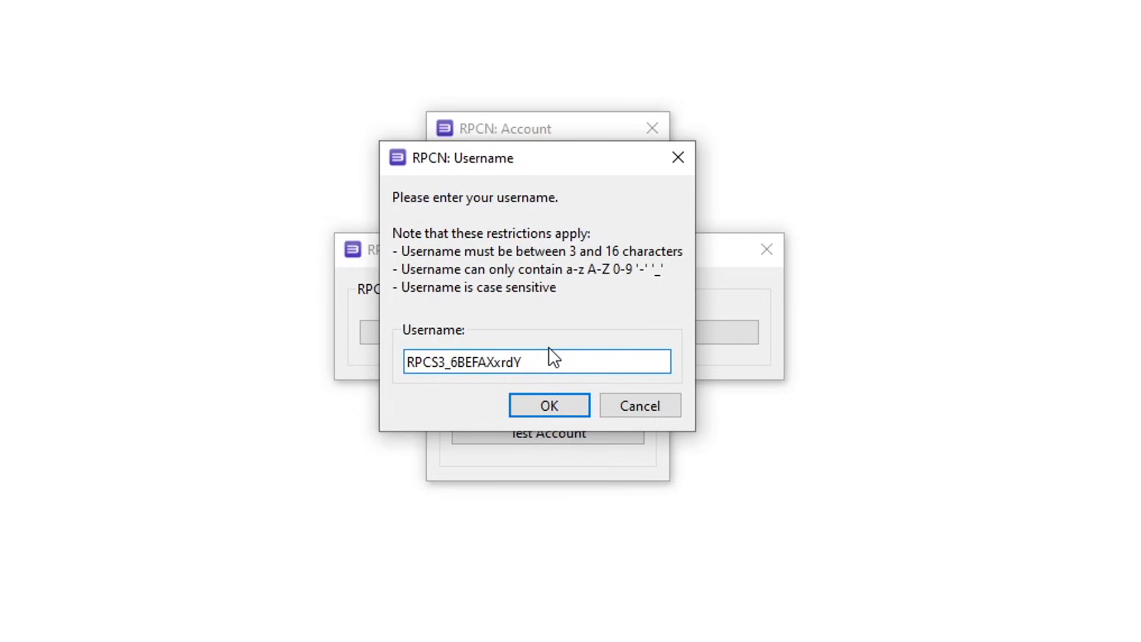
drag(532, 355, 353, 340)
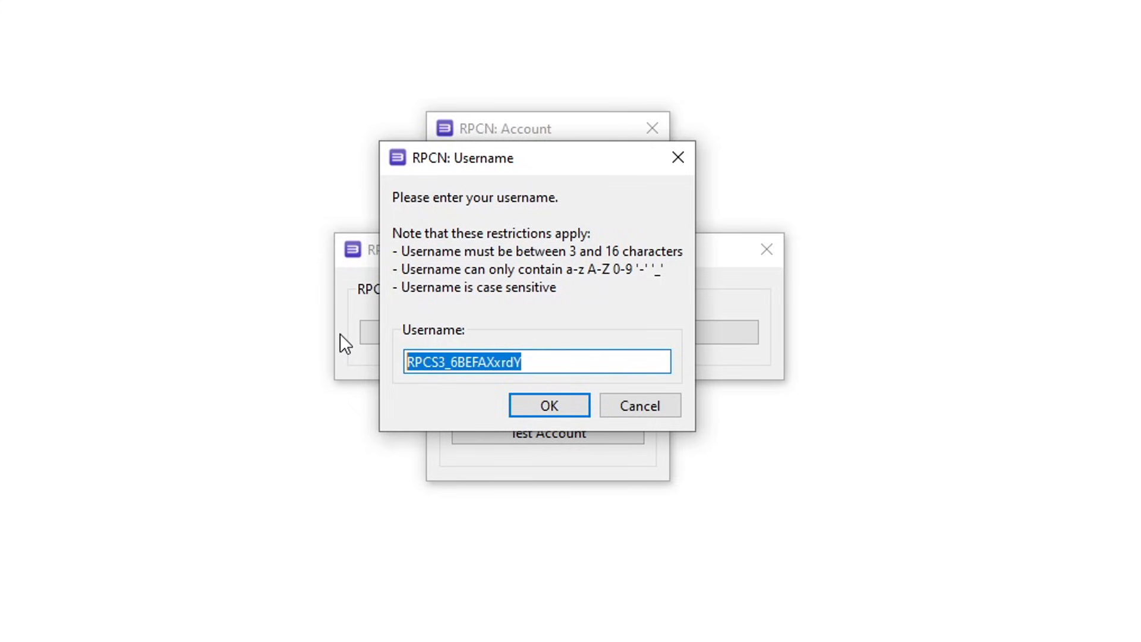
text(DinoCrisisRemake)
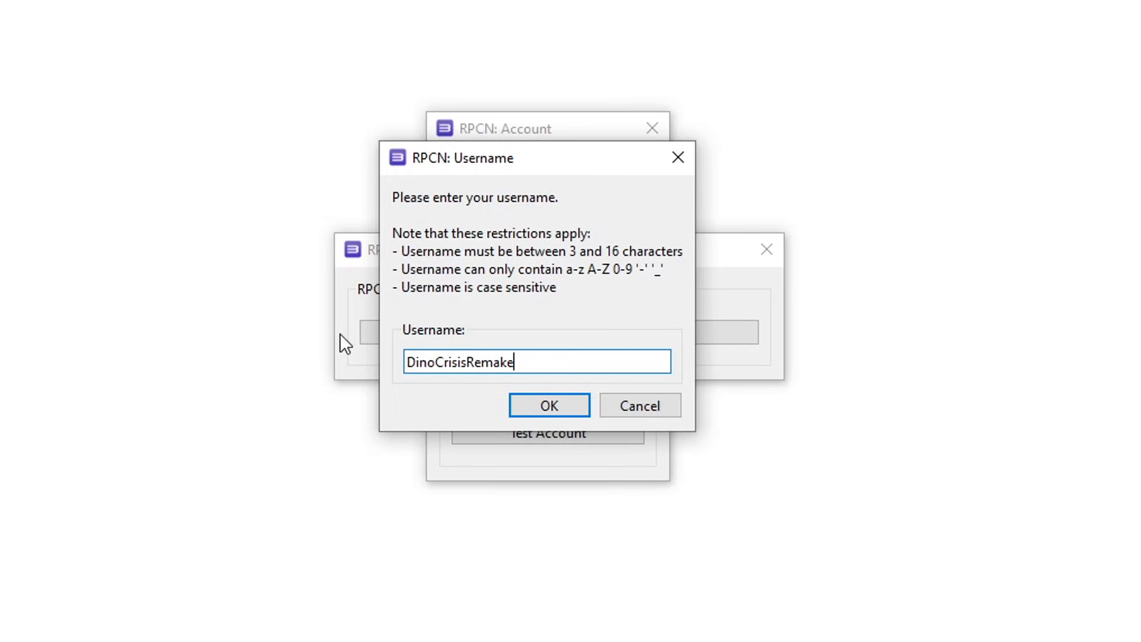
click(548, 408)
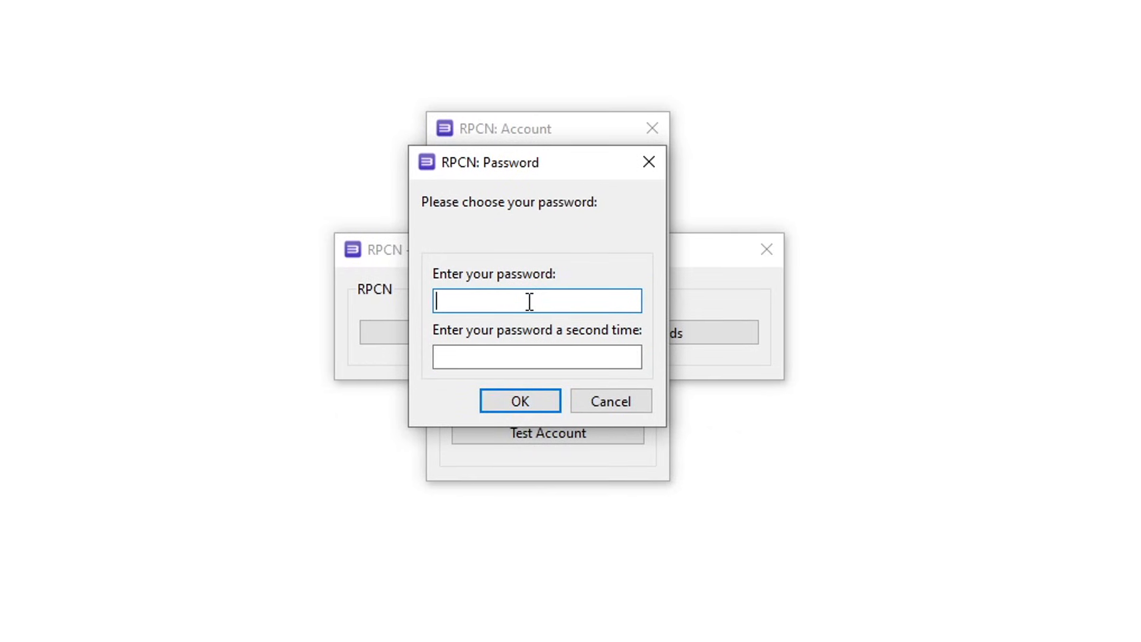
- Enter the account password and repeat it to confirm
text(•••••••••••)
key(Tab)
text(•••••••••••)
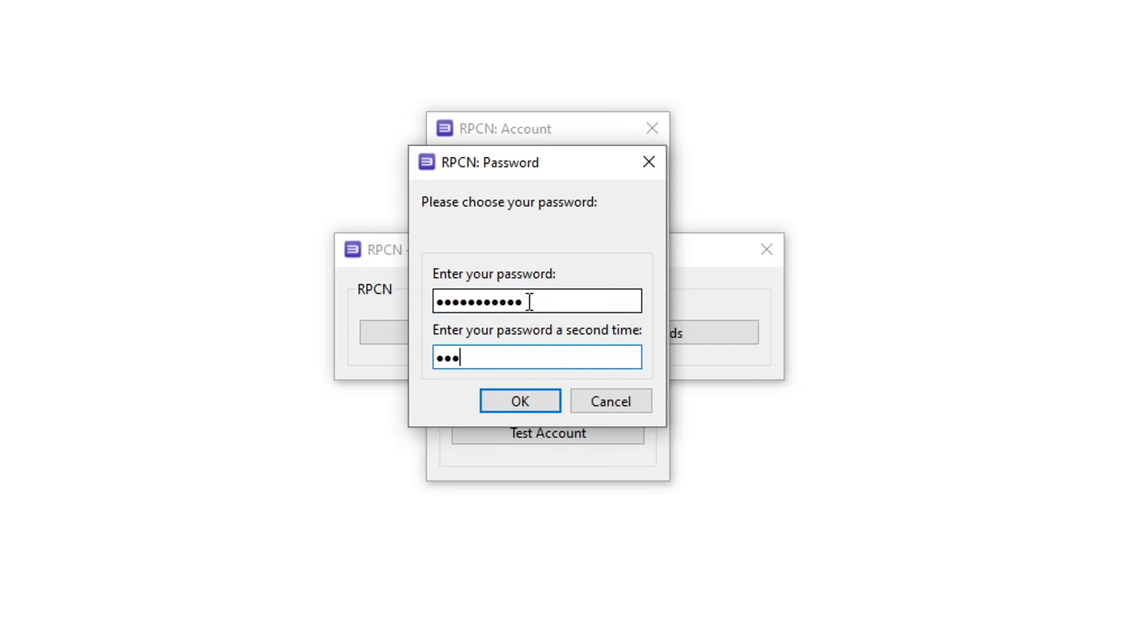
click(523, 400)
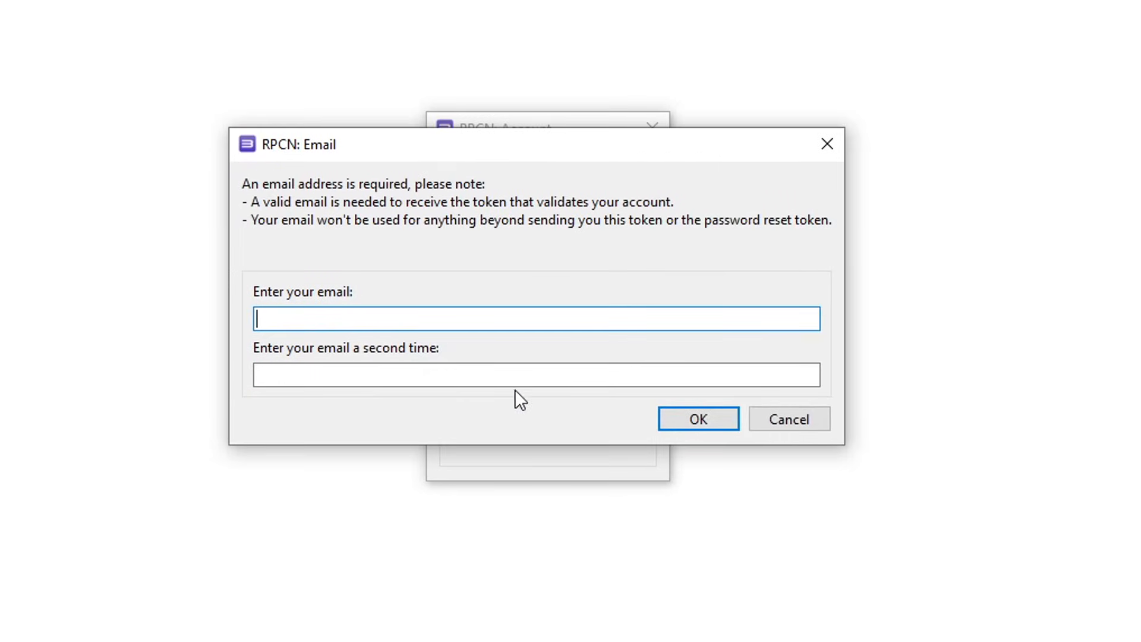
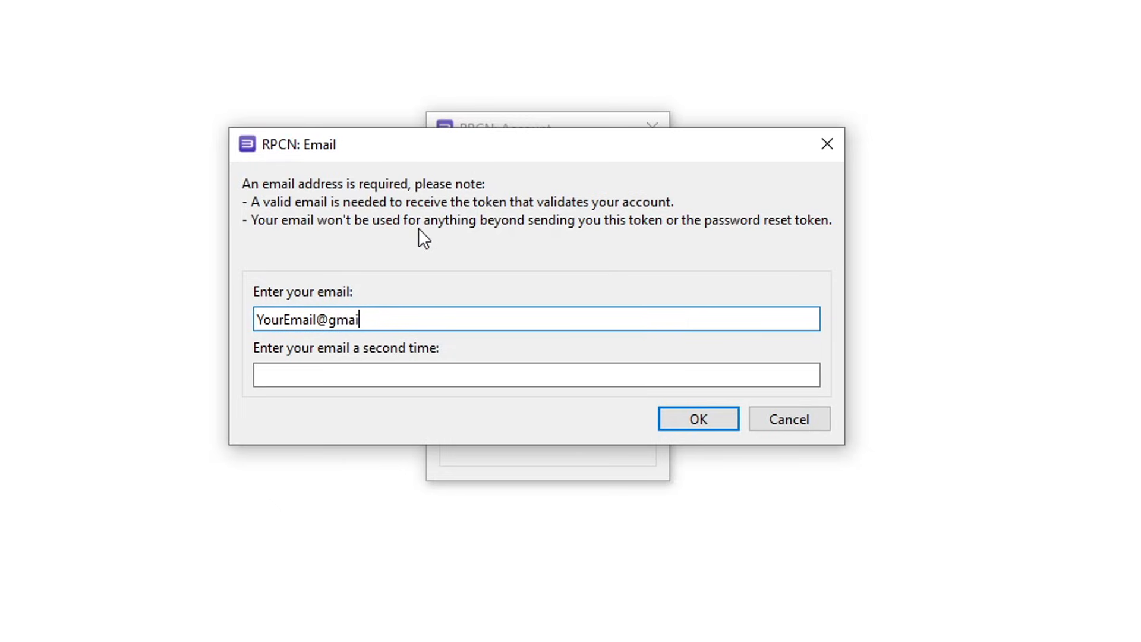
- Enter the account e-mail address twice and submit to create the account
key(Tab)
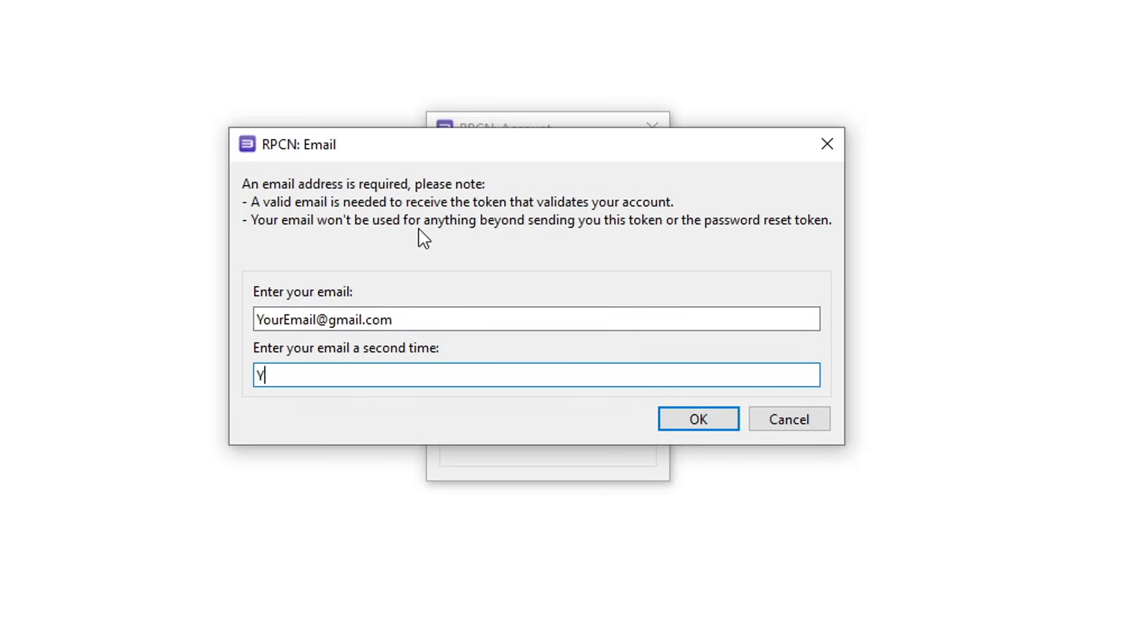
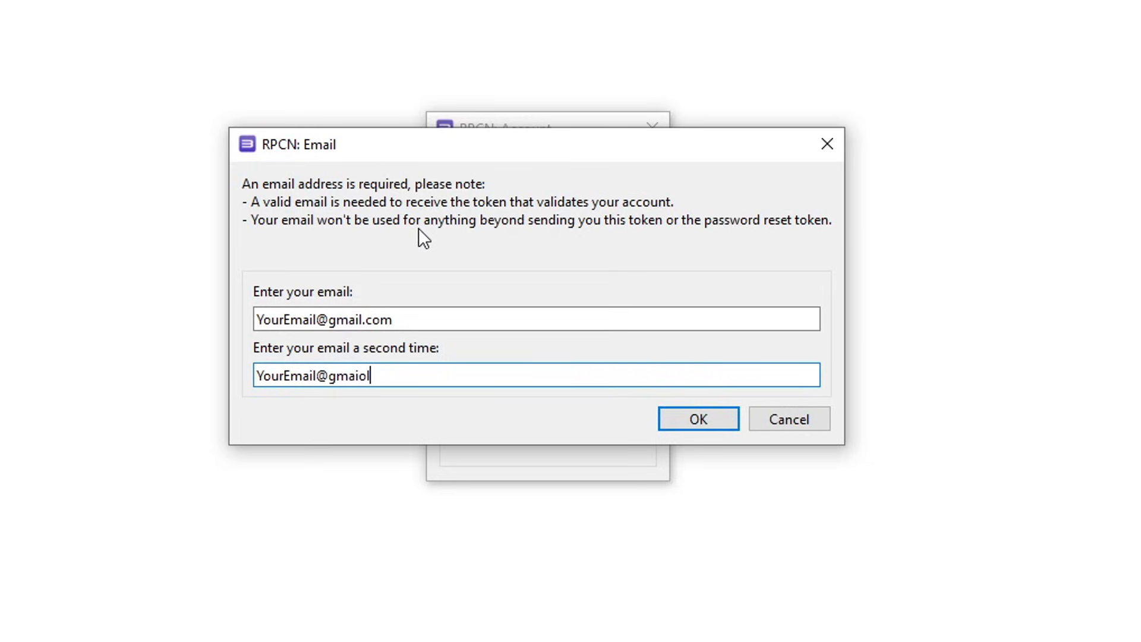
key(Return)
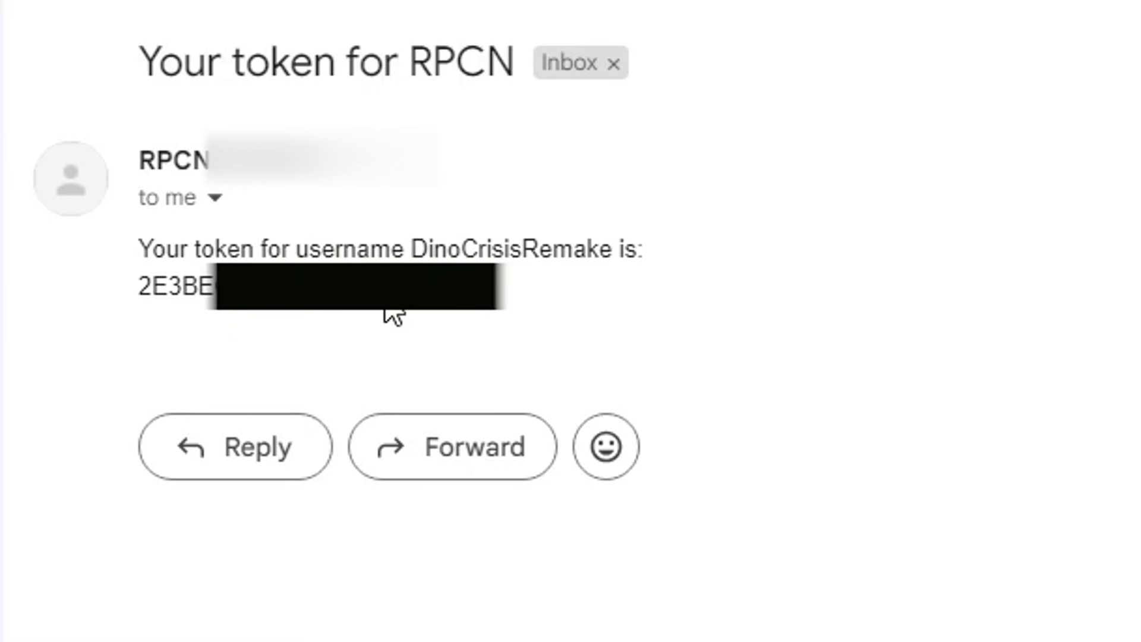
- Select the RPCN token in the e-mail and copy it
drag(416, 292, 134, 295)
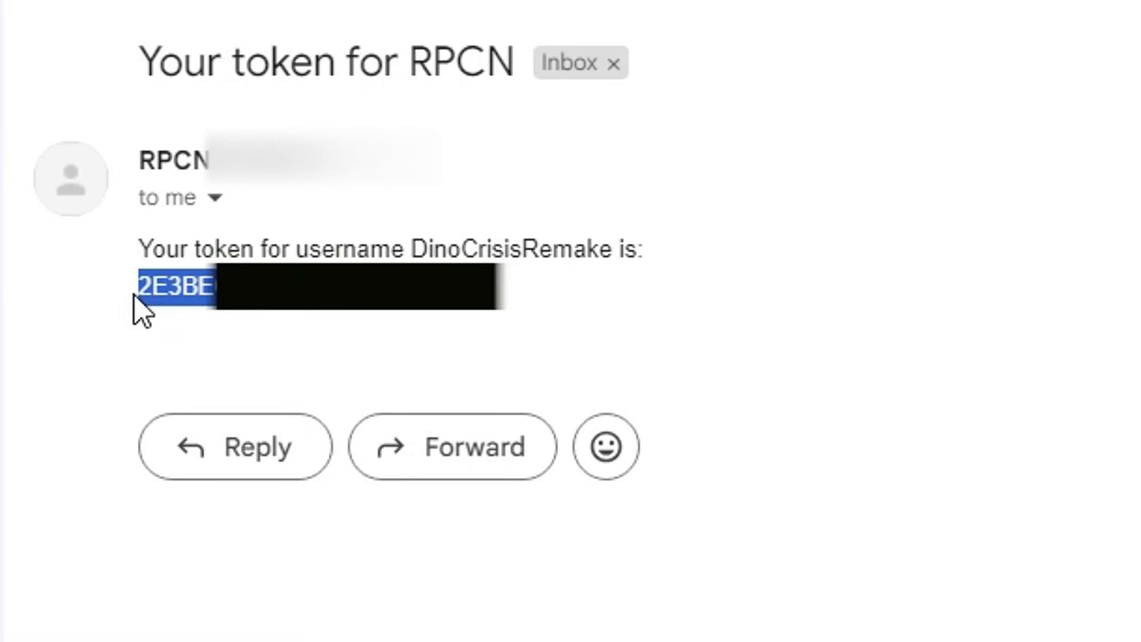
right_click(214, 282)
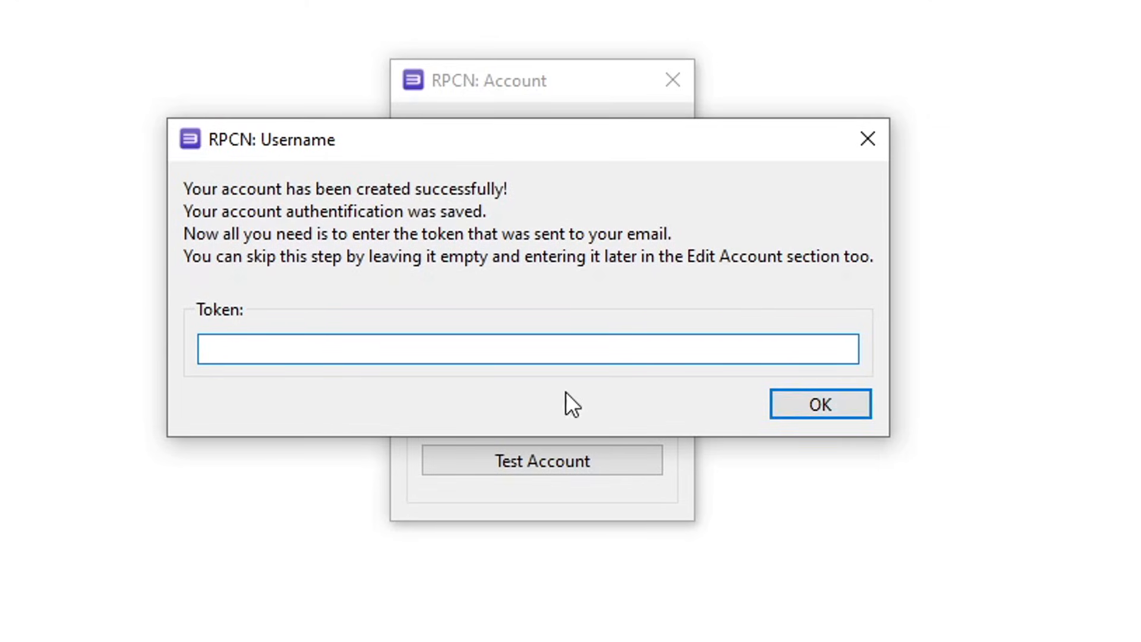
- Submit the pasted RPCN token, confirm Test Account reports it valid, and close both RPCN windows
key(Return)
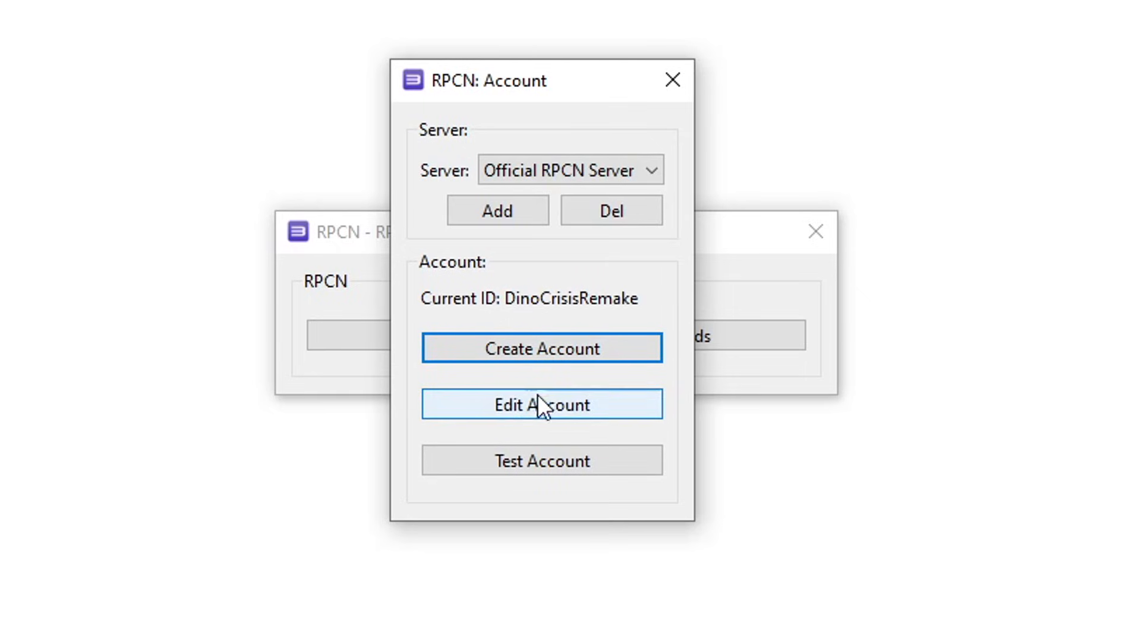
click(541, 465)
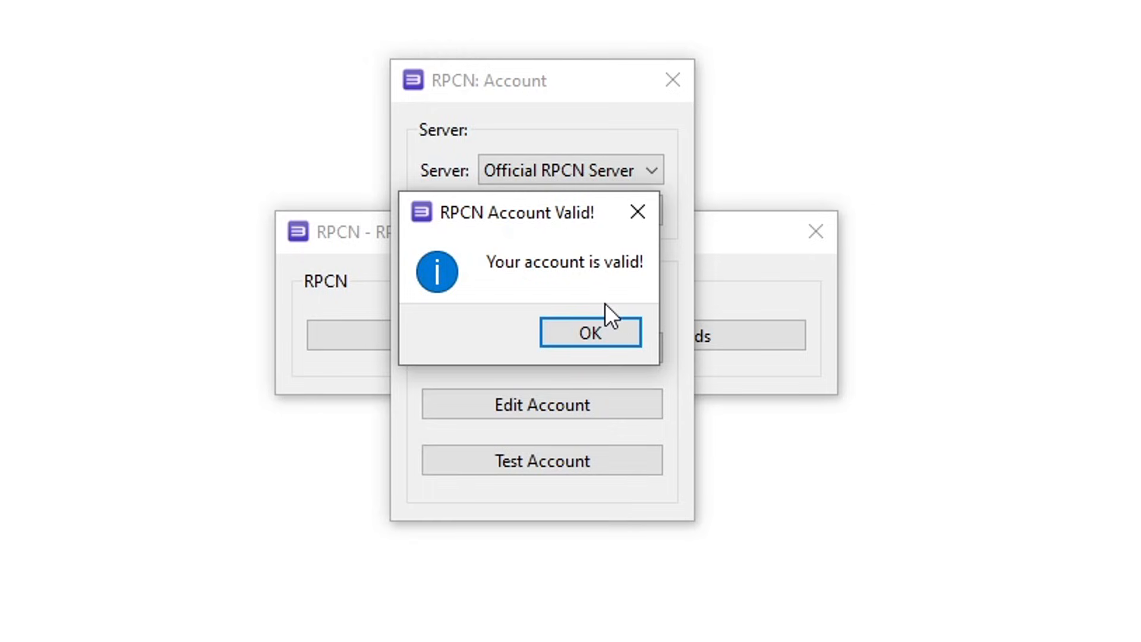
click(591, 334)
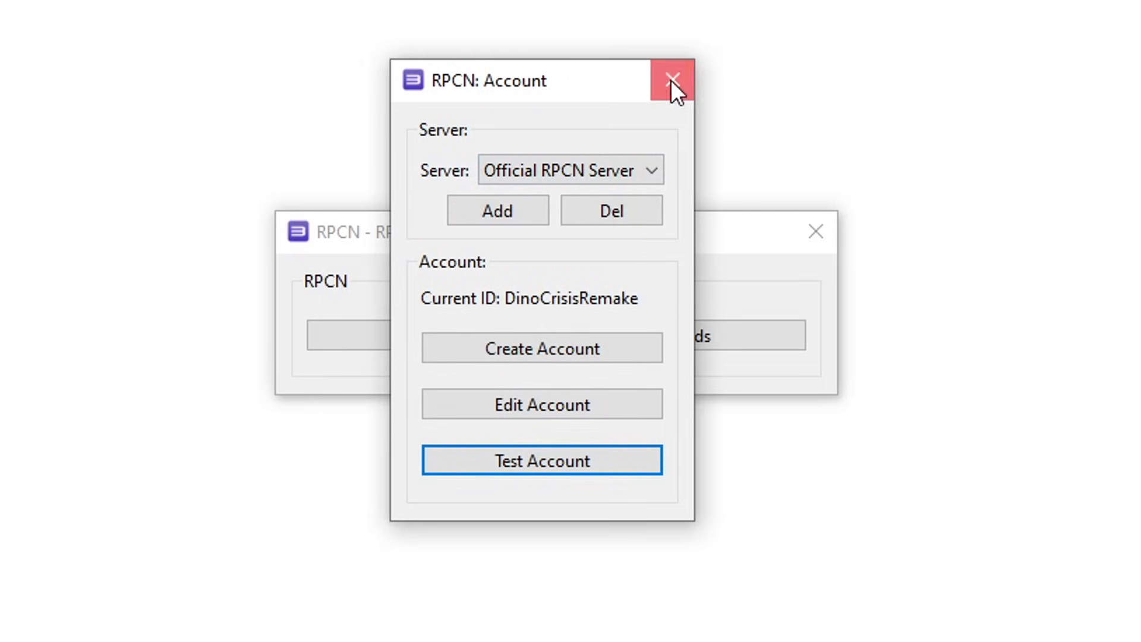
click(672, 80)
key(Escape)
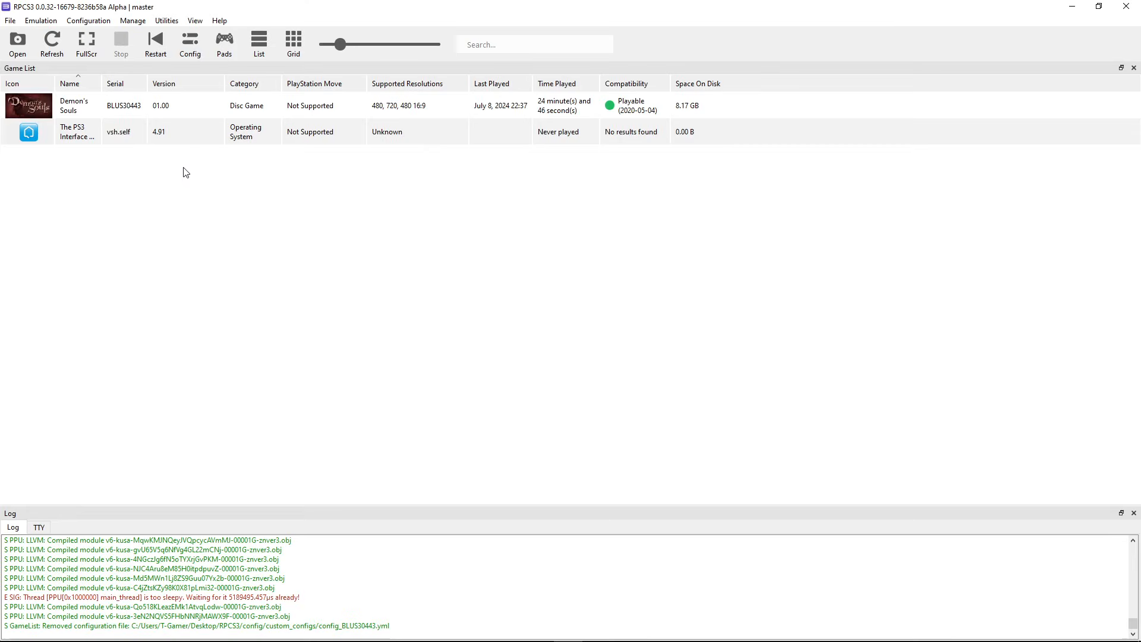
- Create a Demon's Souls custom configuration from global settings with network status Connected
click(103, 109)
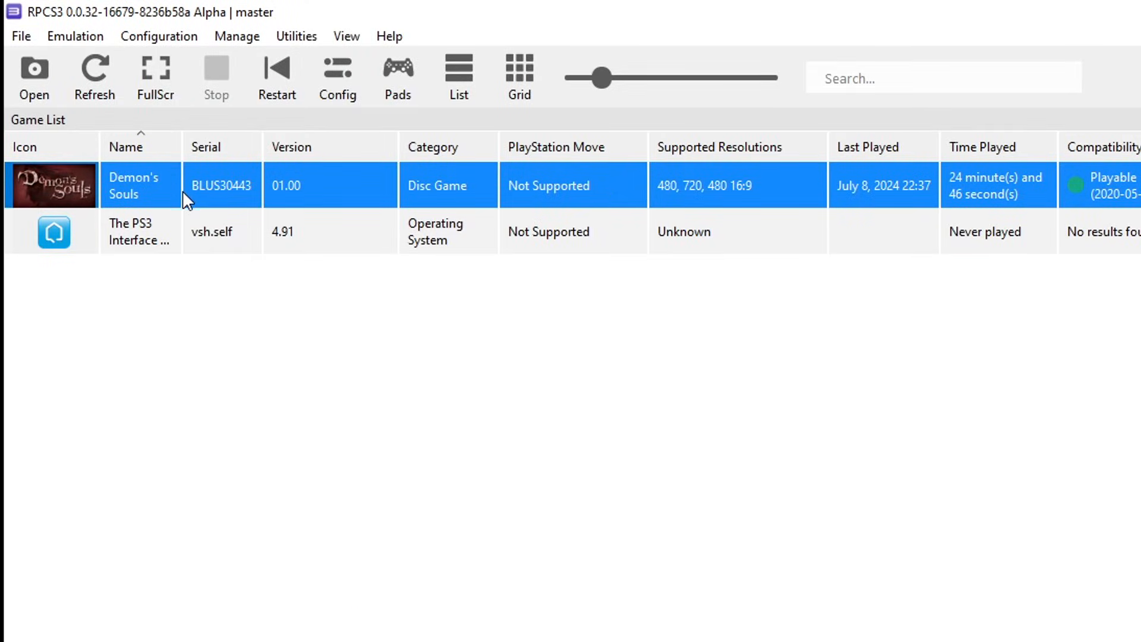
right_click(185, 192)
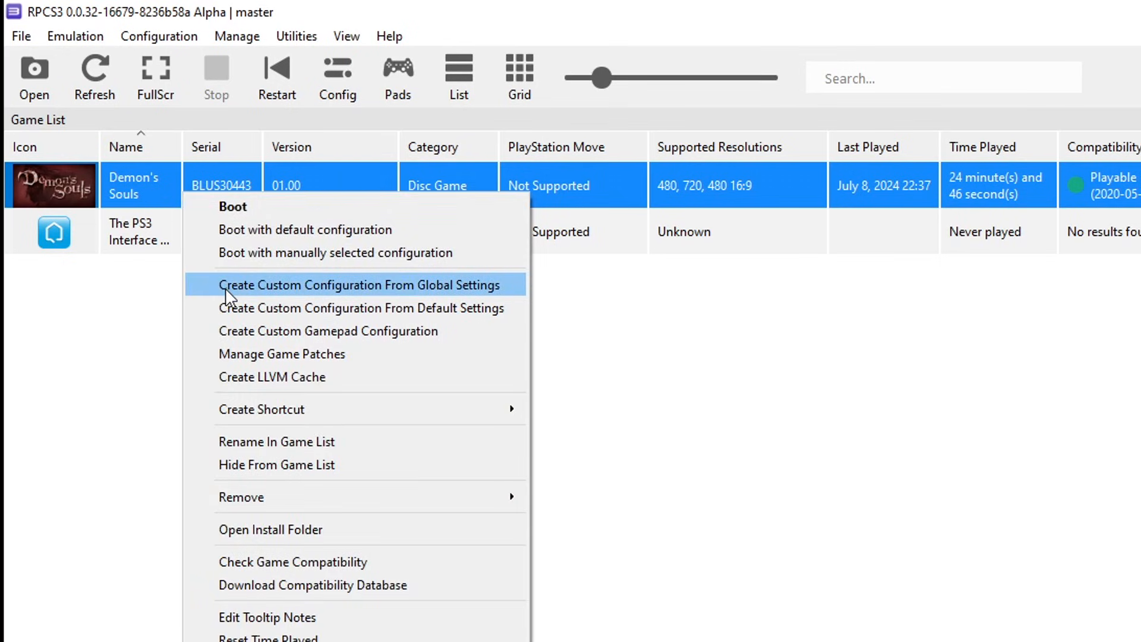
click(391, 289)
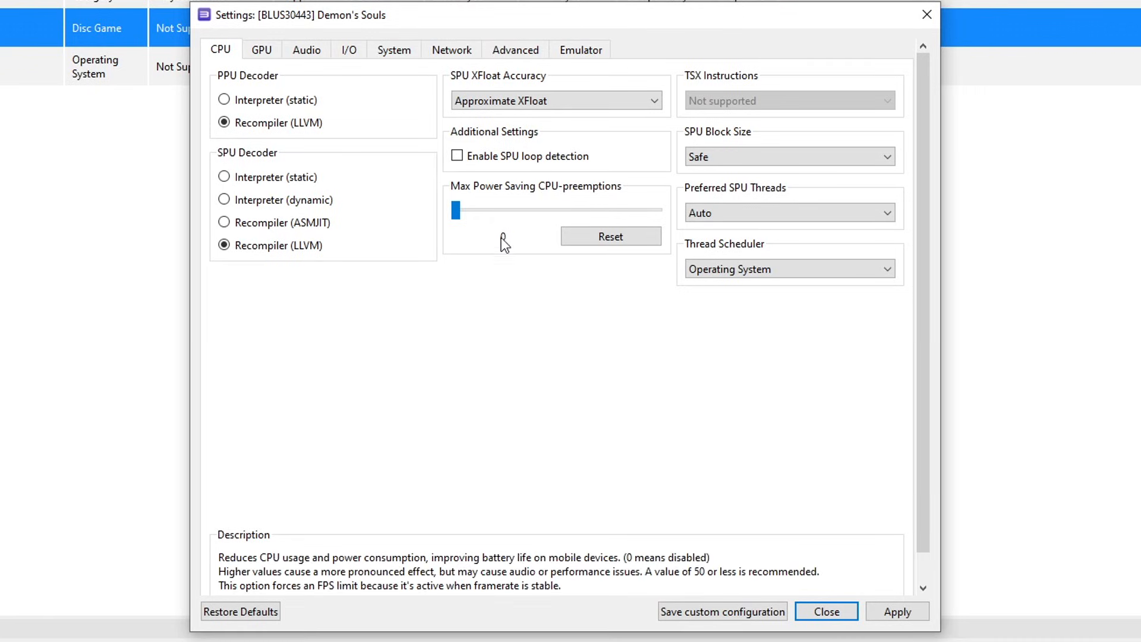
click(449, 53)
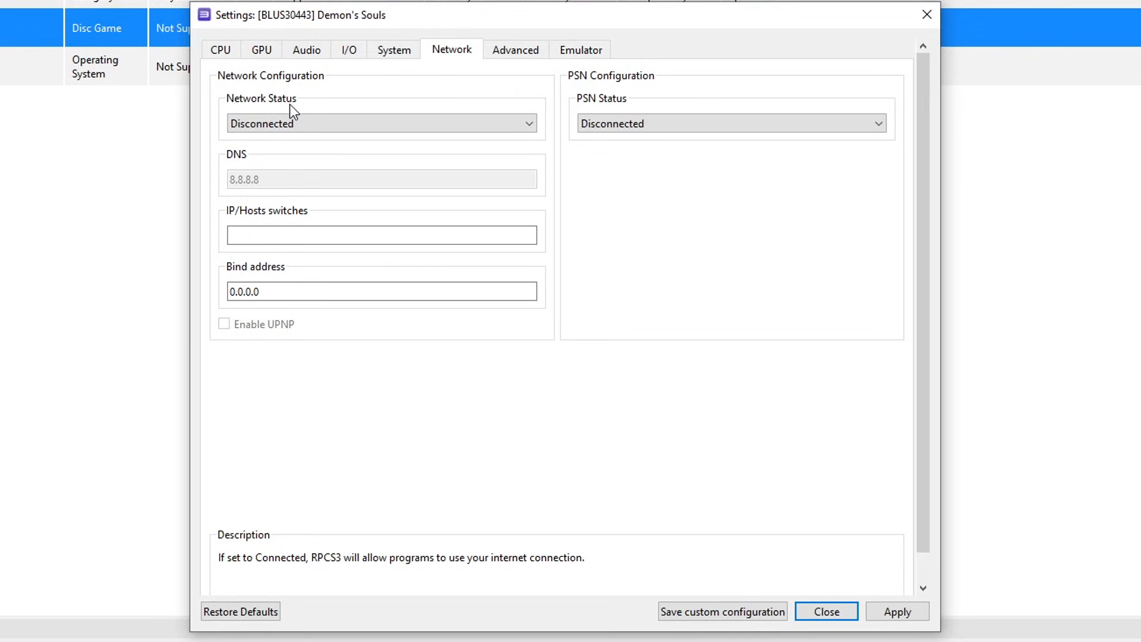
click(294, 120)
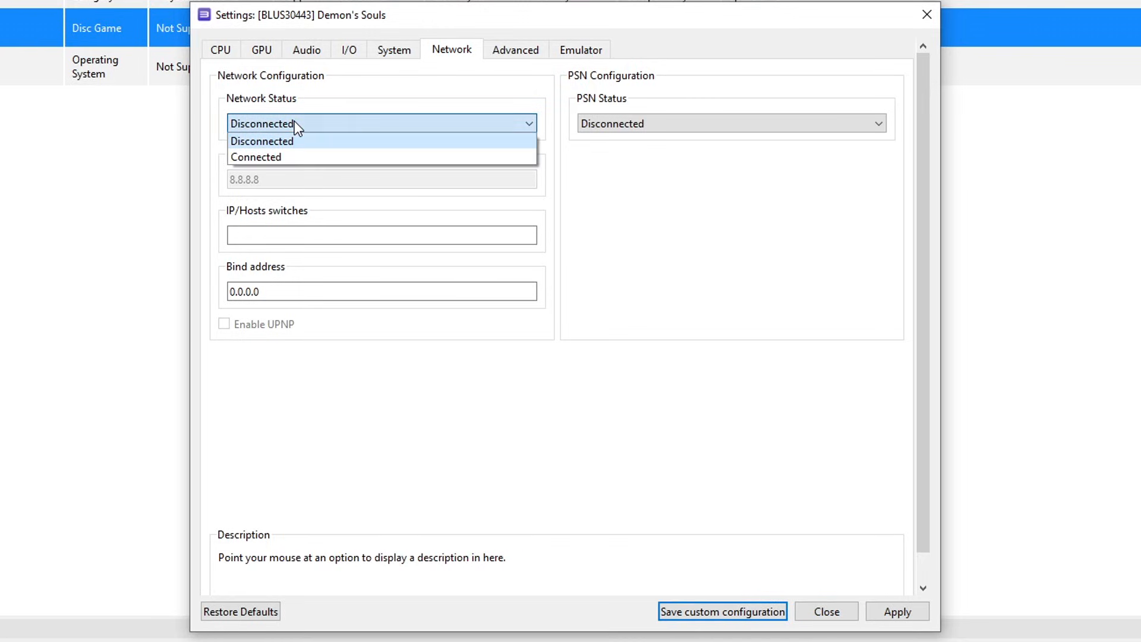
click(285, 156)
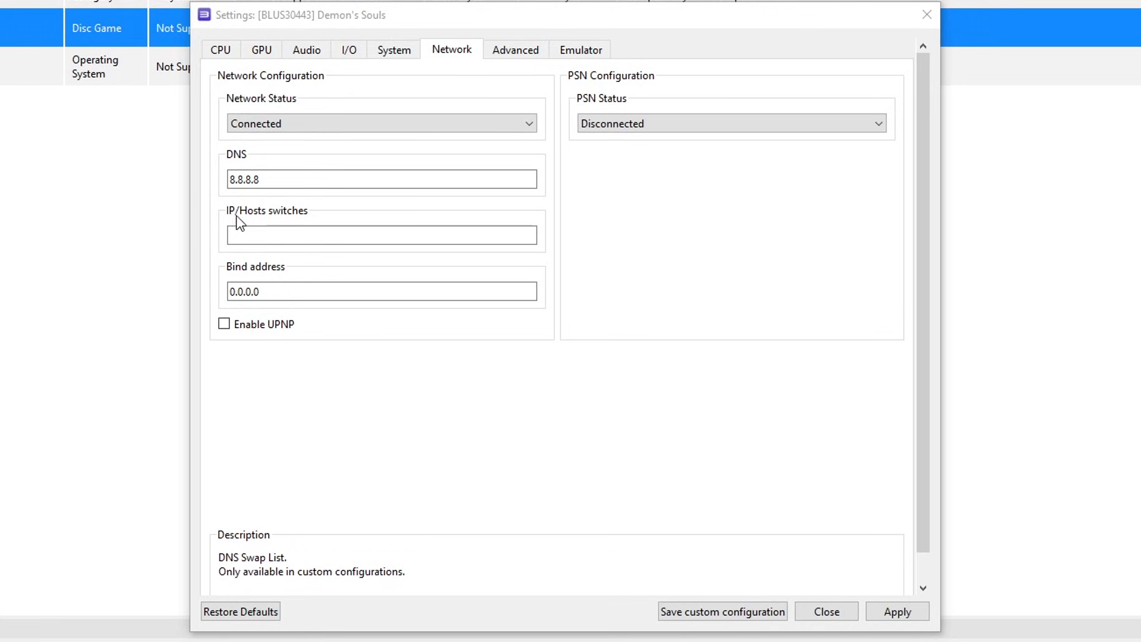
- Paste the Demon's Souls server hosts into IP/Hosts switches and set PSN status to RPCN
click(276, 235)
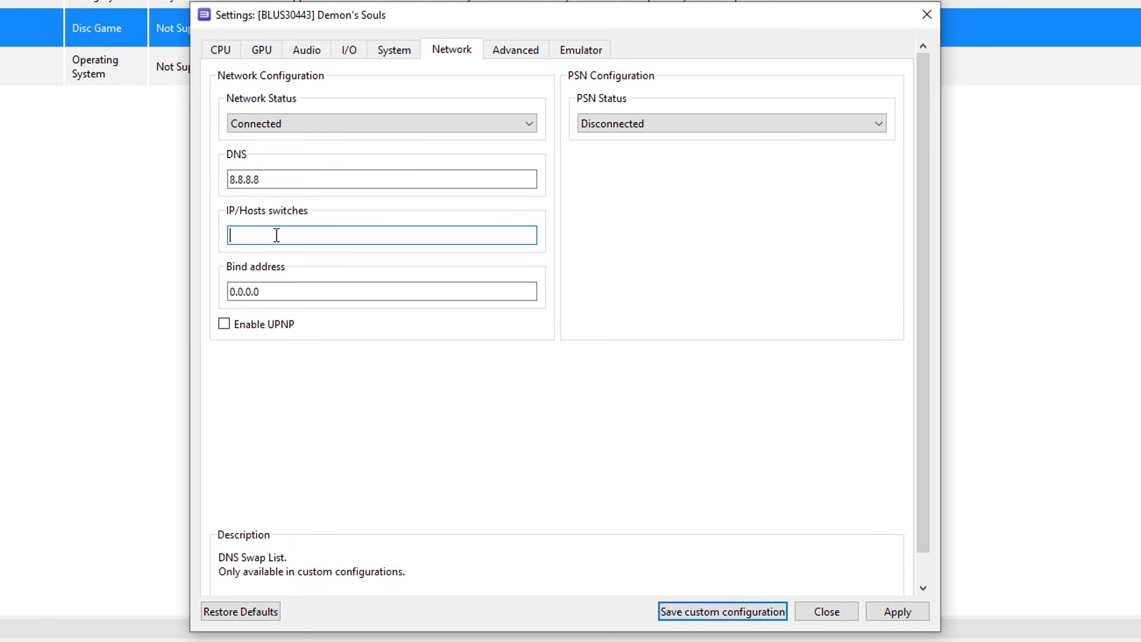
key(ctrl+v)
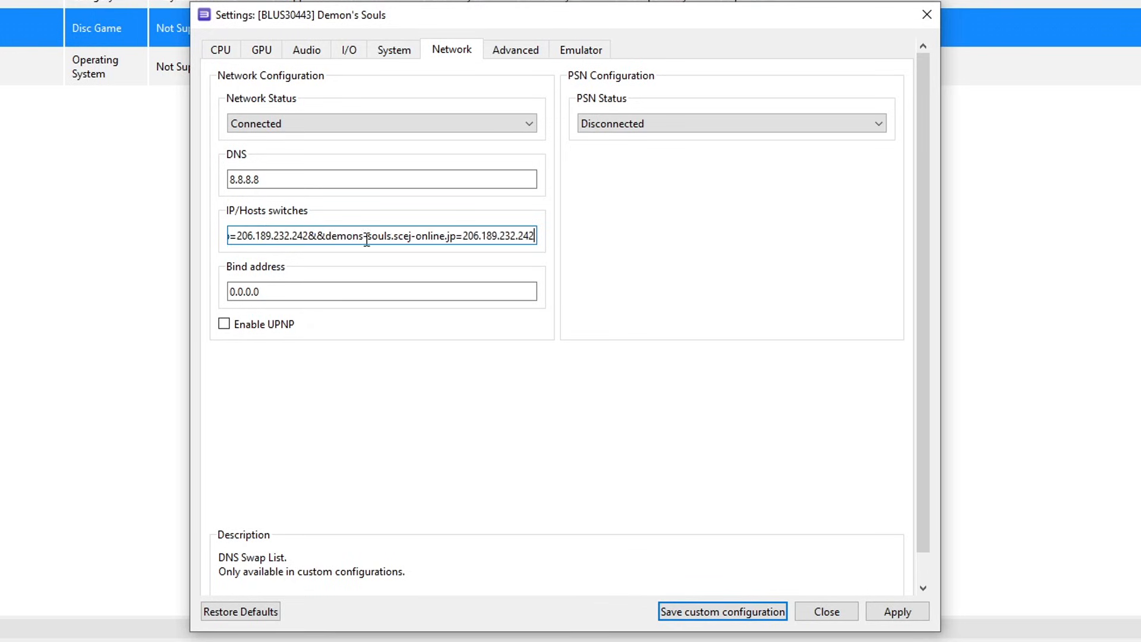
drag(535, 236, 490, 236)
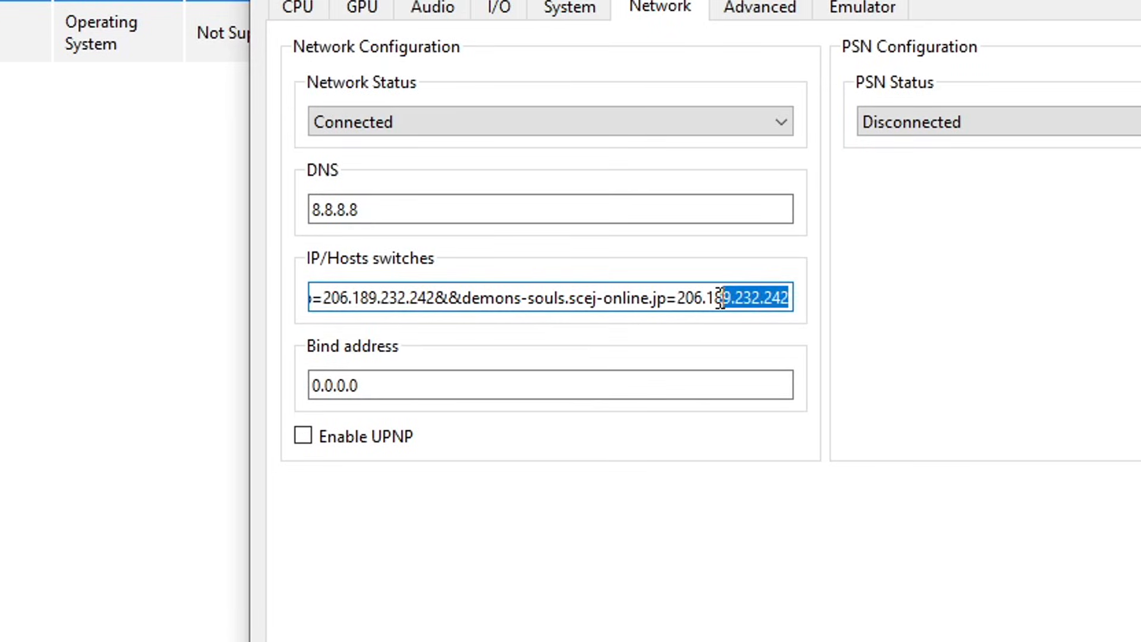
drag(721, 297, 222, 297)
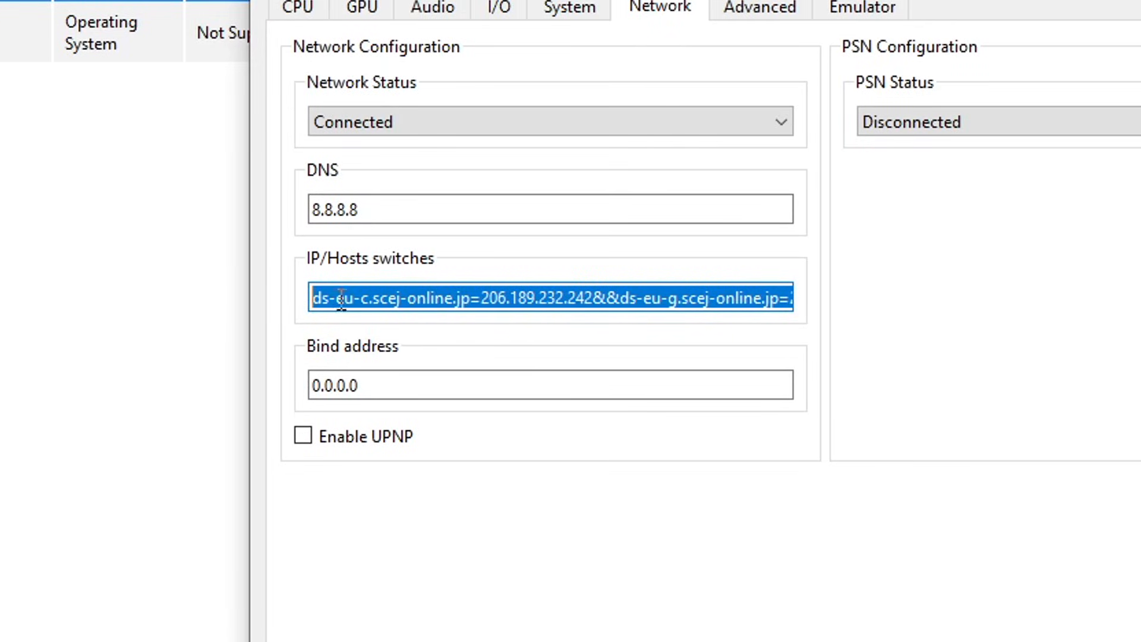
click(465, 297)
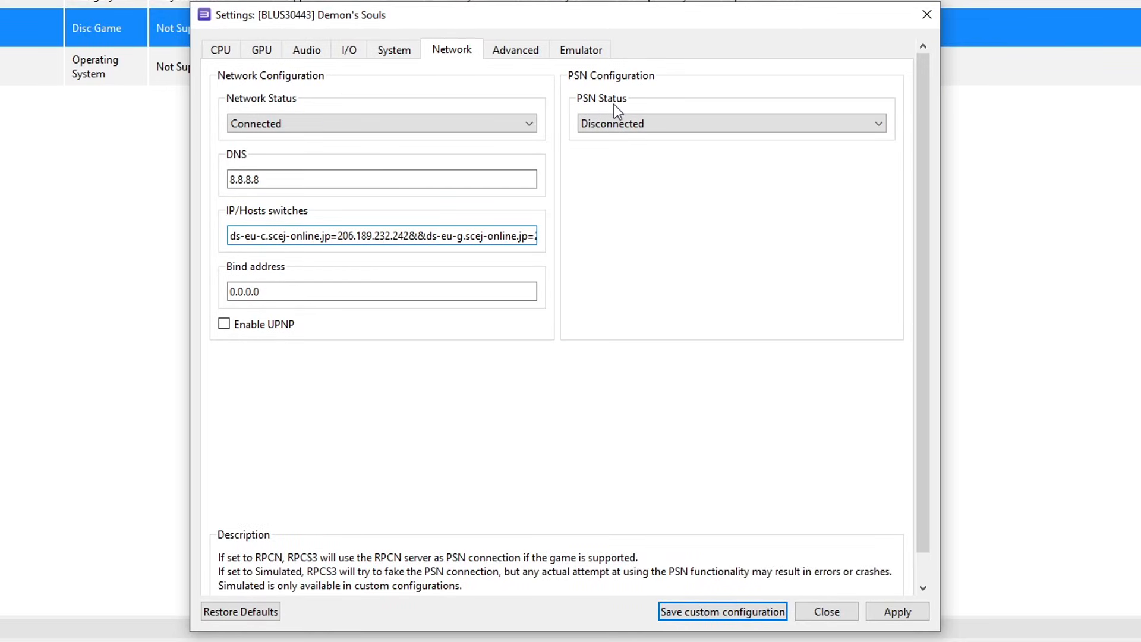
click(636, 123)
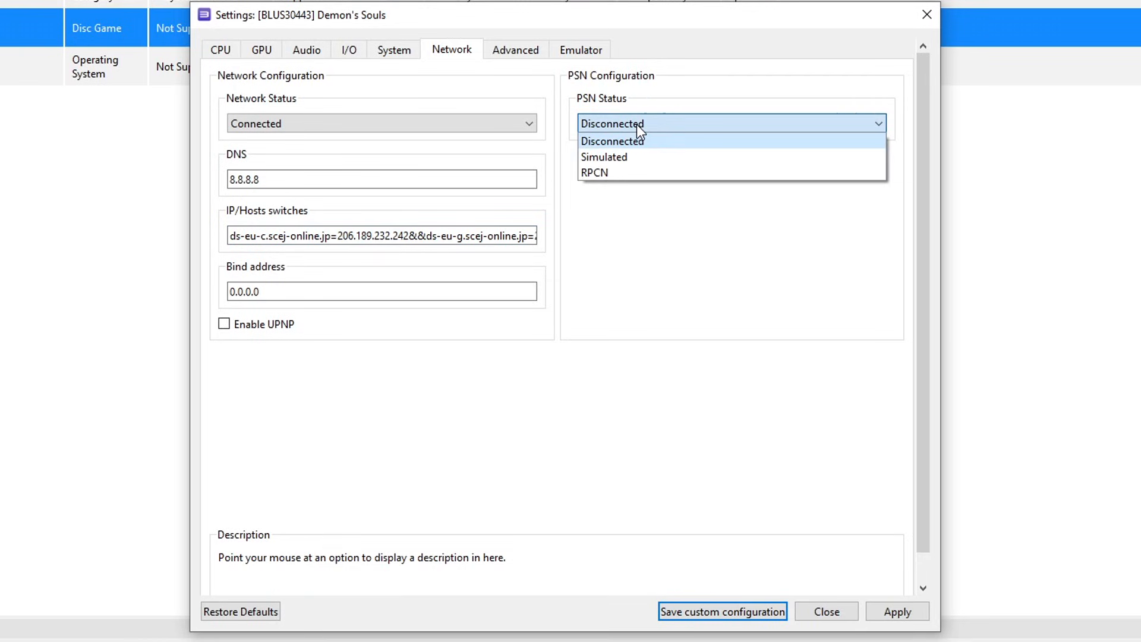
click(593, 174)
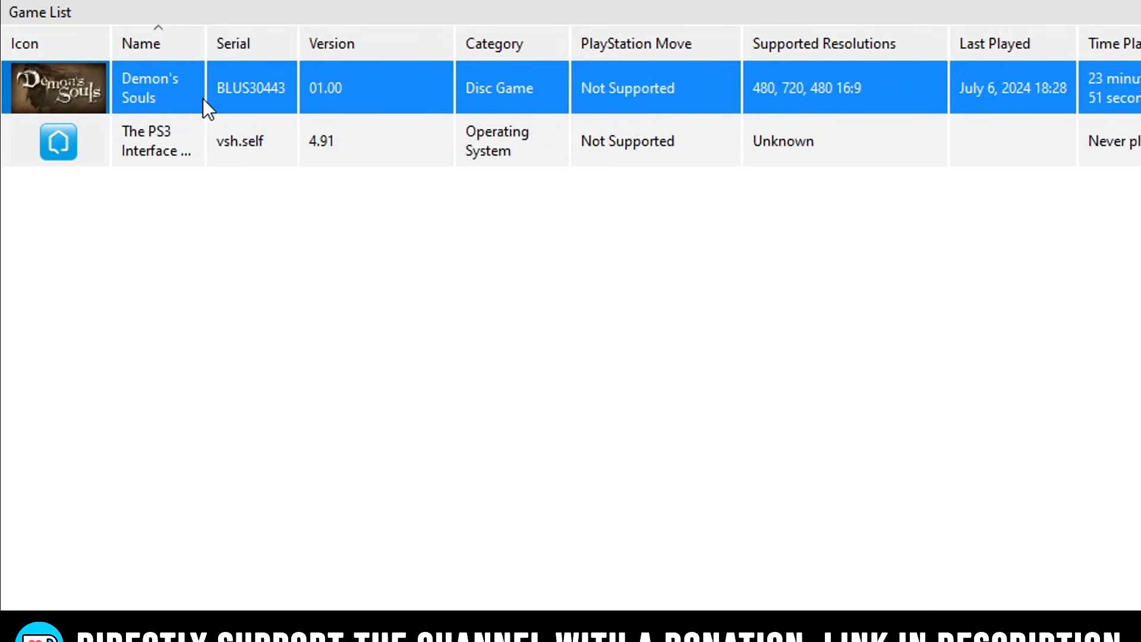
- In Demon's Souls' custom GPU settings, keep the Vulkan renderer and set anisotropic filtering to 16x
right_click(202, 99)
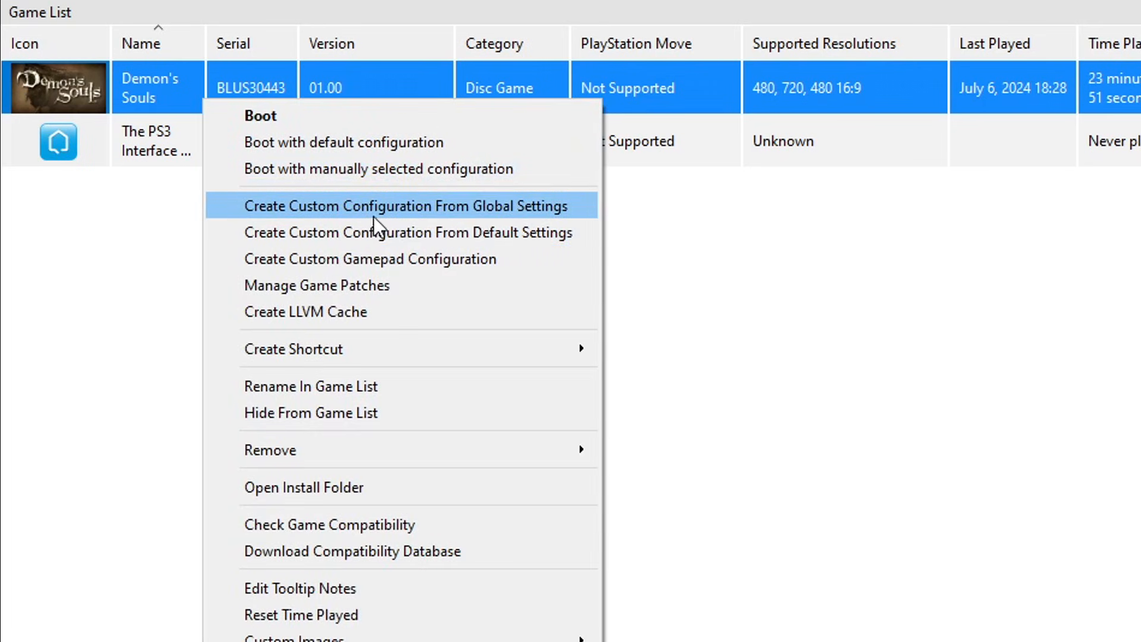
click(433, 215)
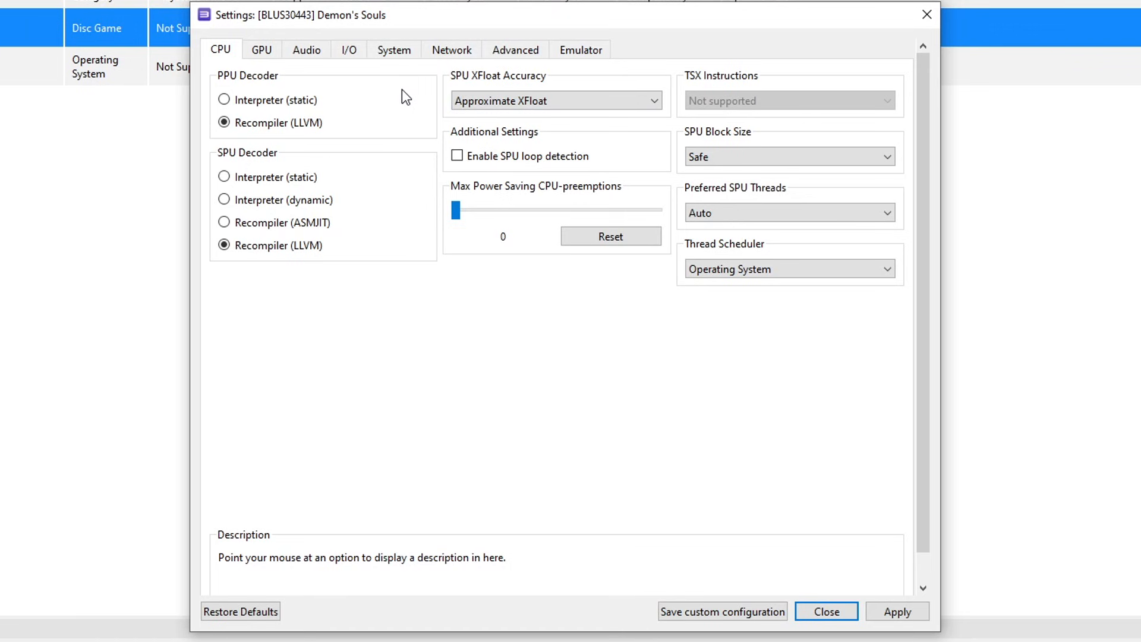
click(260, 53)
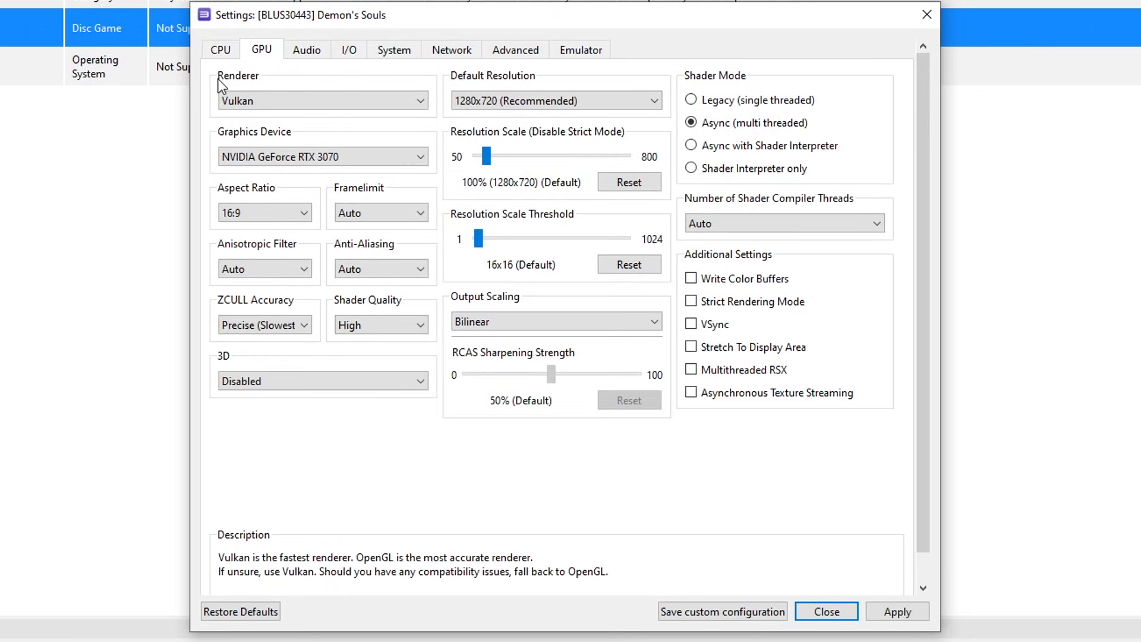
click(269, 103)
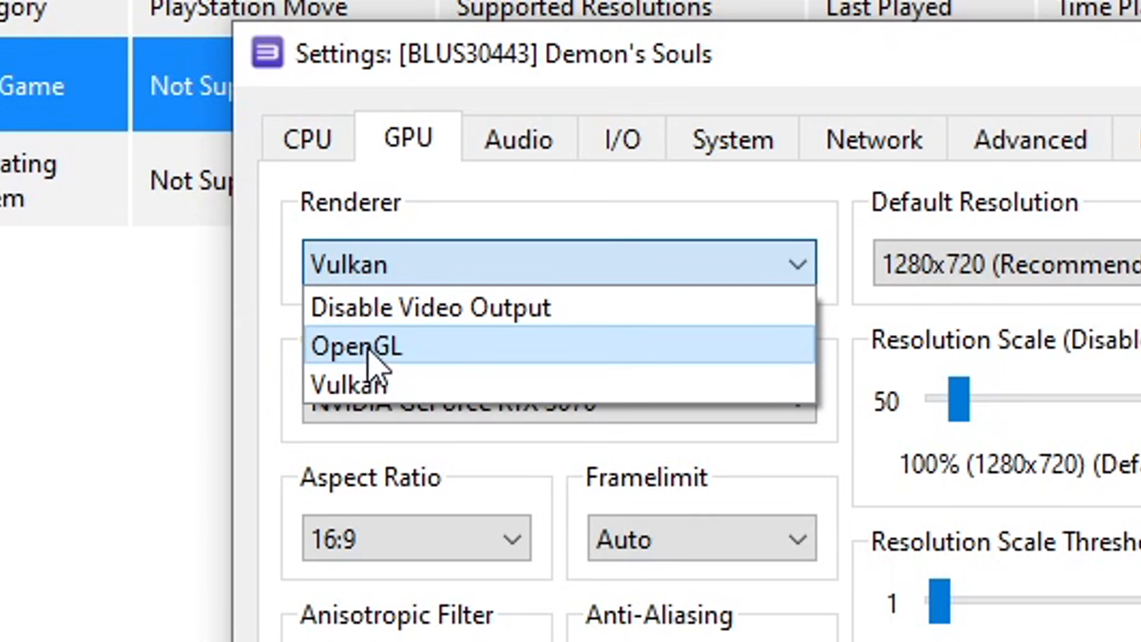
click(430, 395)
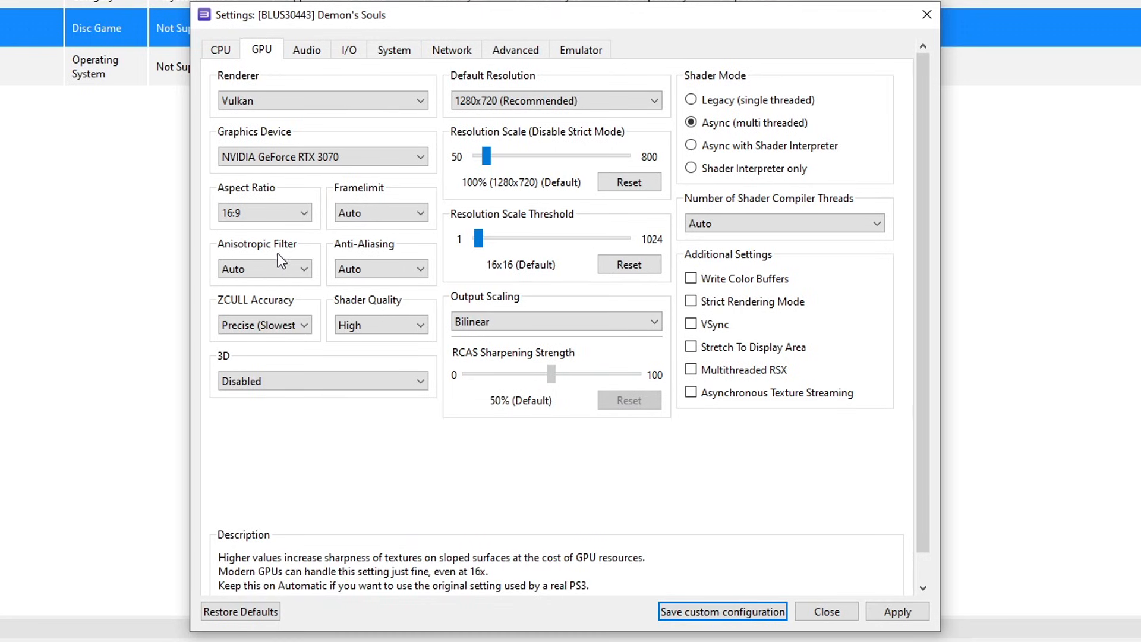
click(266, 270)
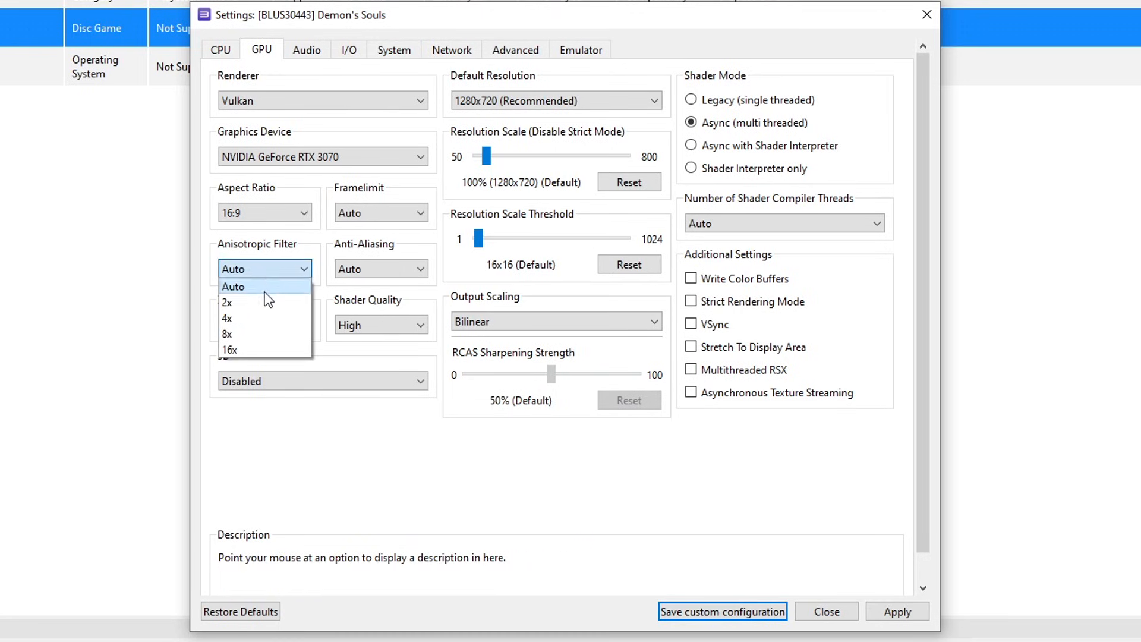
click(256, 345)
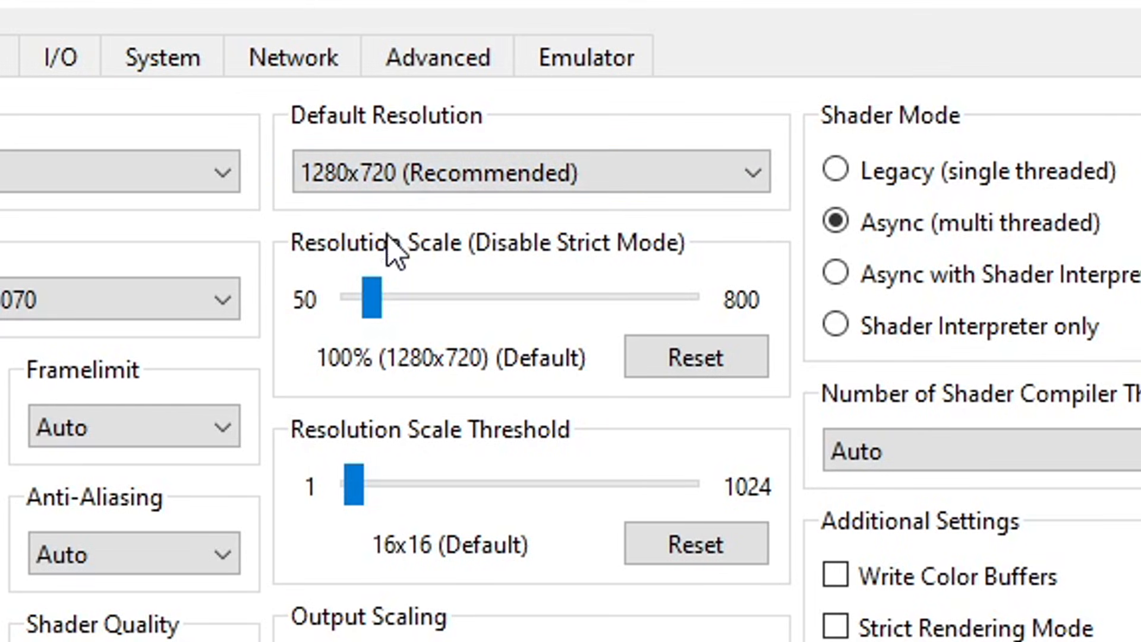
- Set resolution scale to 150%, scale threshold to 640x640, and enable Write Color Buffers
mouse_move(371, 296)
mouse_down()
mouse_move(469, 311)
mouse_move(463, 319)
mouse_move(466, 306)
mouse_move(450, 300)
mouse_move(388, 303)
mouse_up()
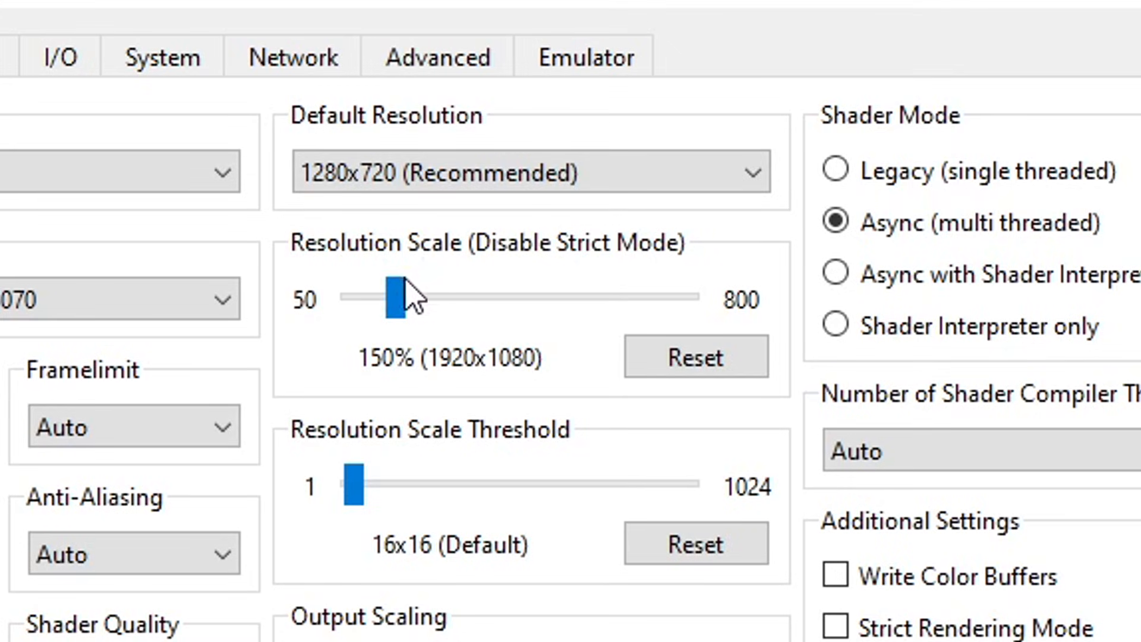
drag(397, 315, 390, 349)
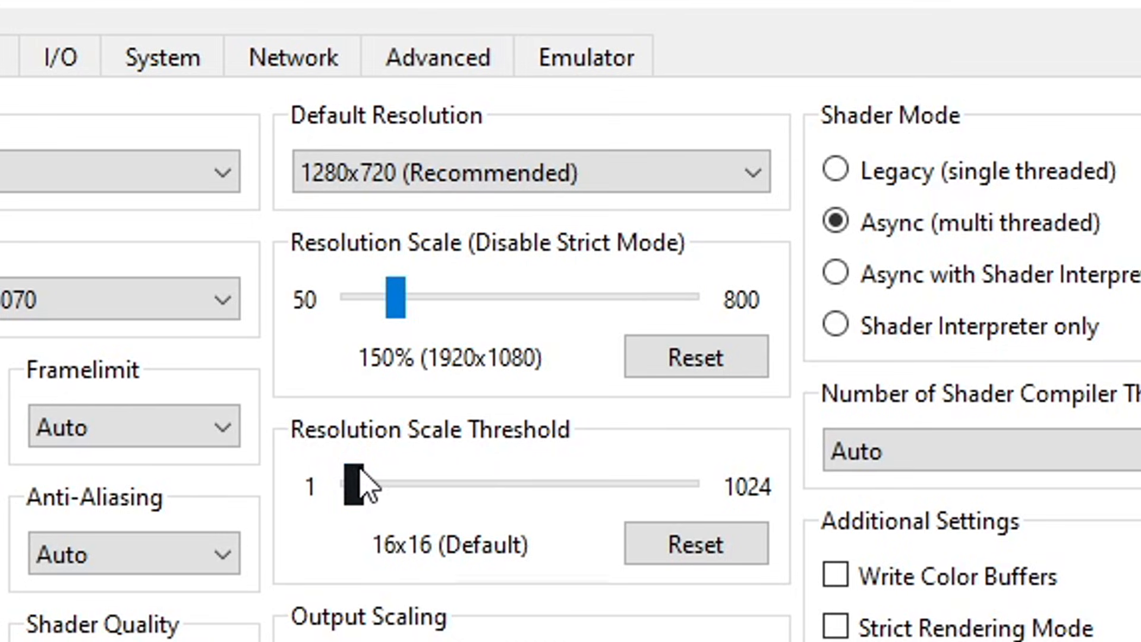
drag(359, 484, 558, 492)
key(Right)
key(Right)
key(Right)
key(Right)
key(Right)
key(Right)
key(Right)
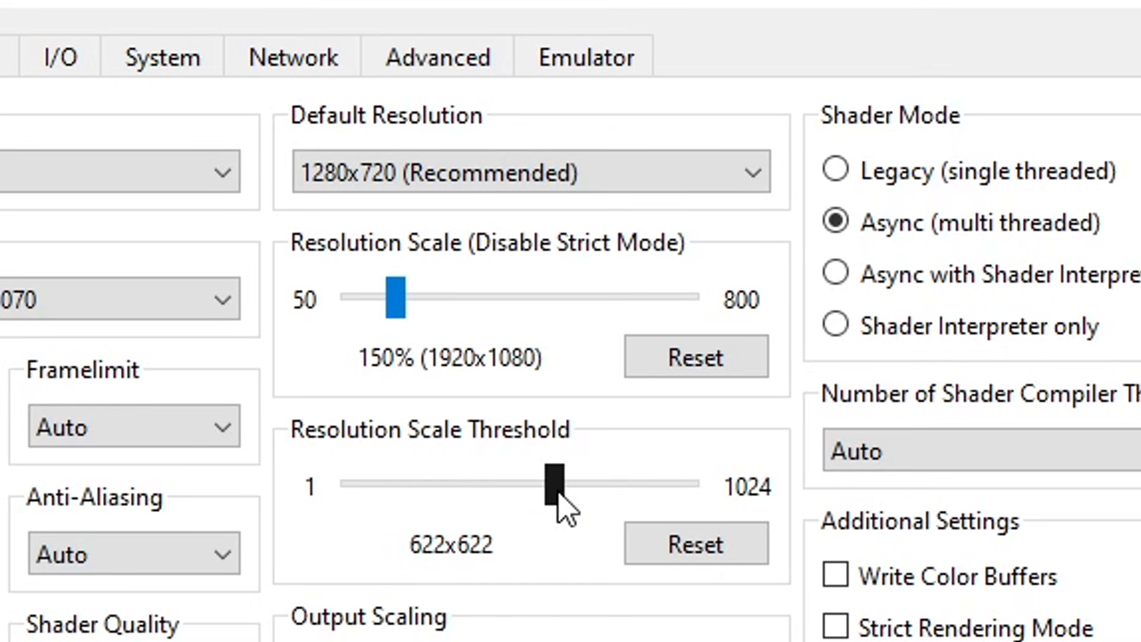
key(Right)
key(Right)
key(Right)
key(Right)
key(Right)
key(Right)
key(Right)
key(Right)
key(Right)
key(Right)
key(Right)
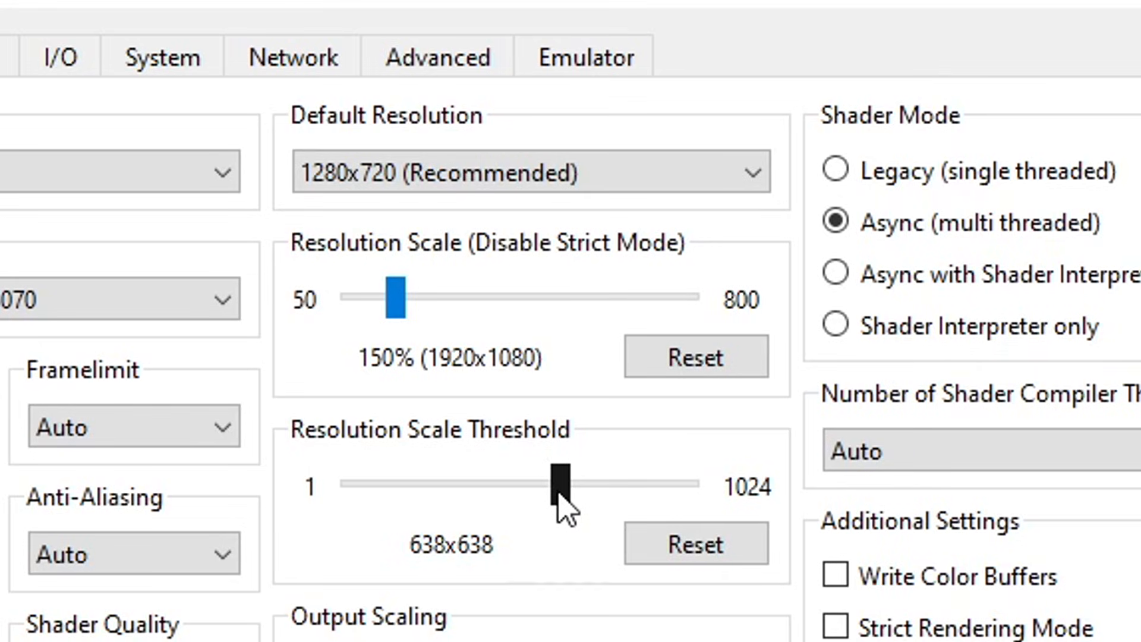
key(Right)
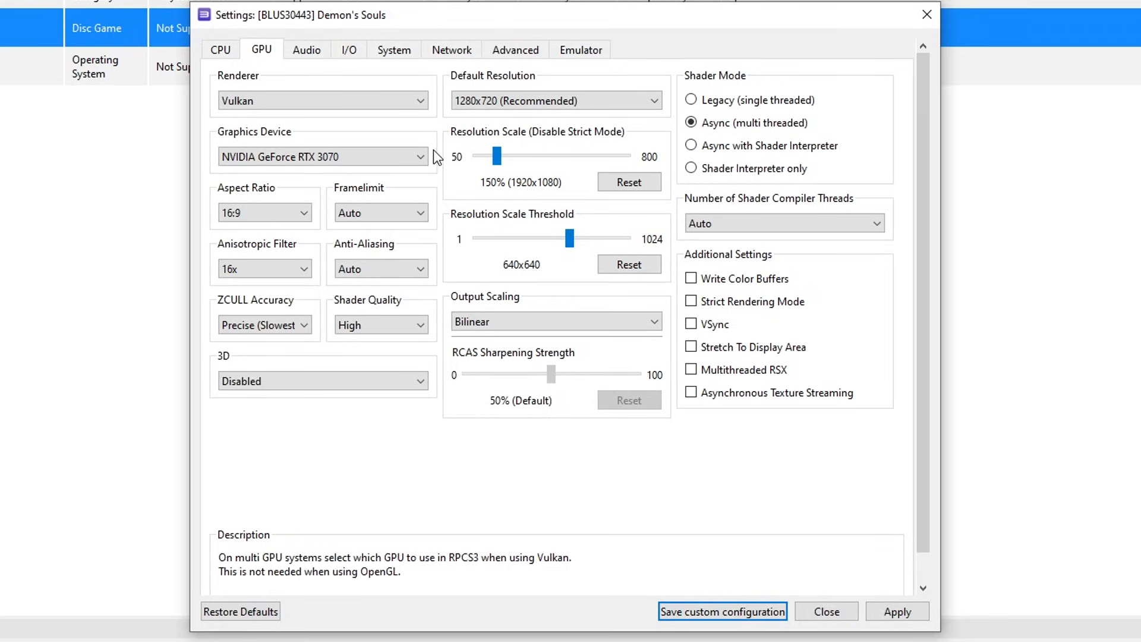
click(691, 280)
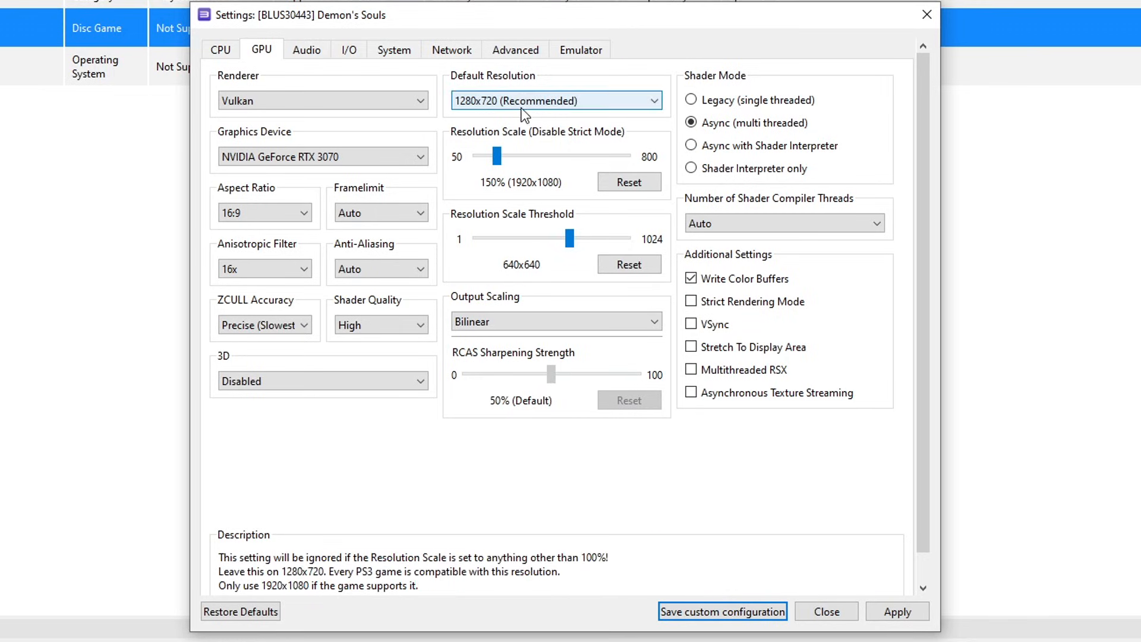
click(516, 52)
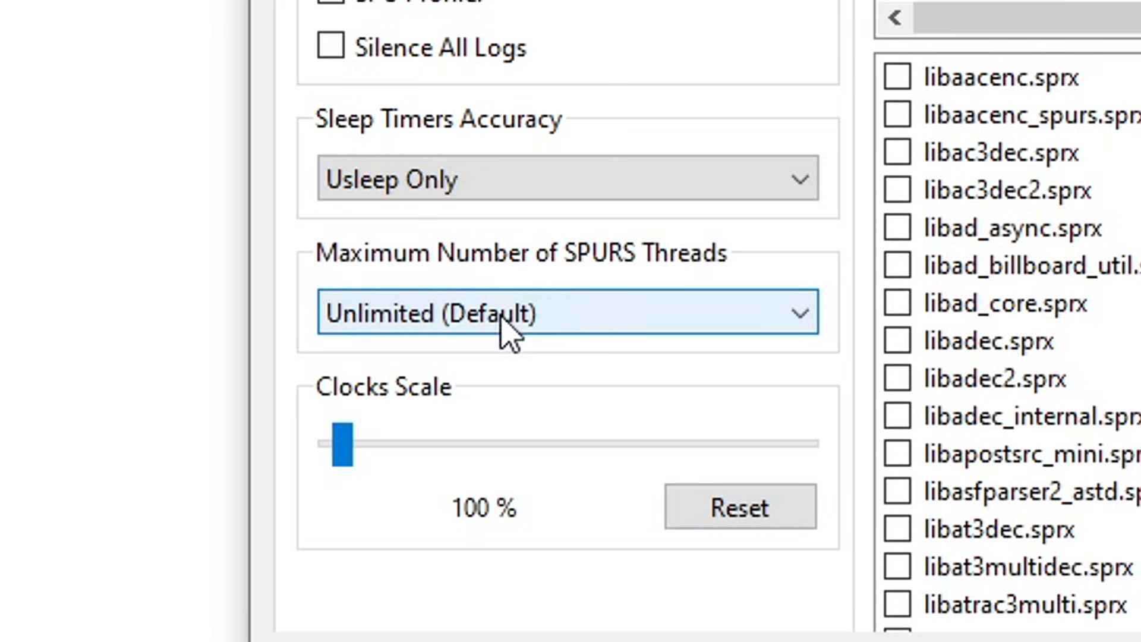
- On the Advanced page, set Maximum Number of SPURS Threads to 3
click(515, 330)
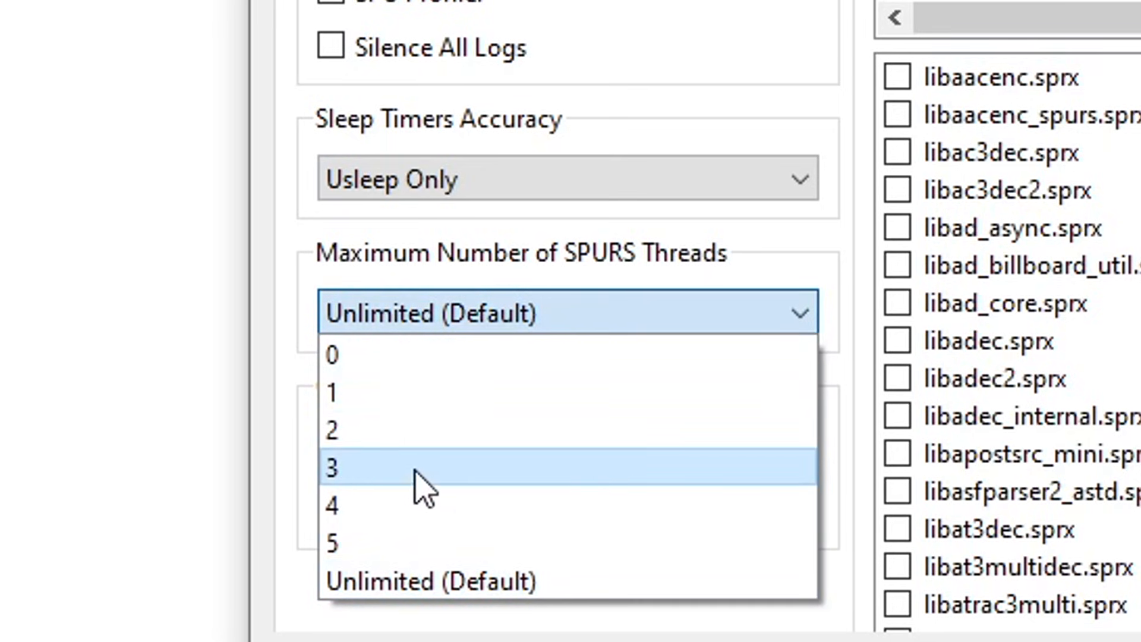
click(416, 483)
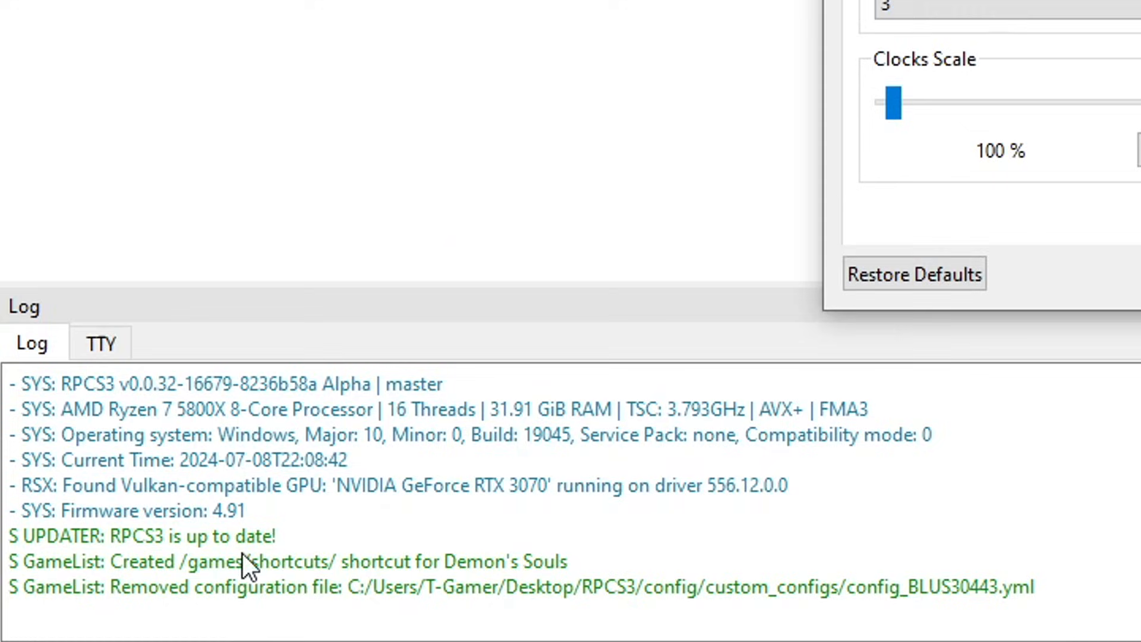
mouse_move(218, 638)
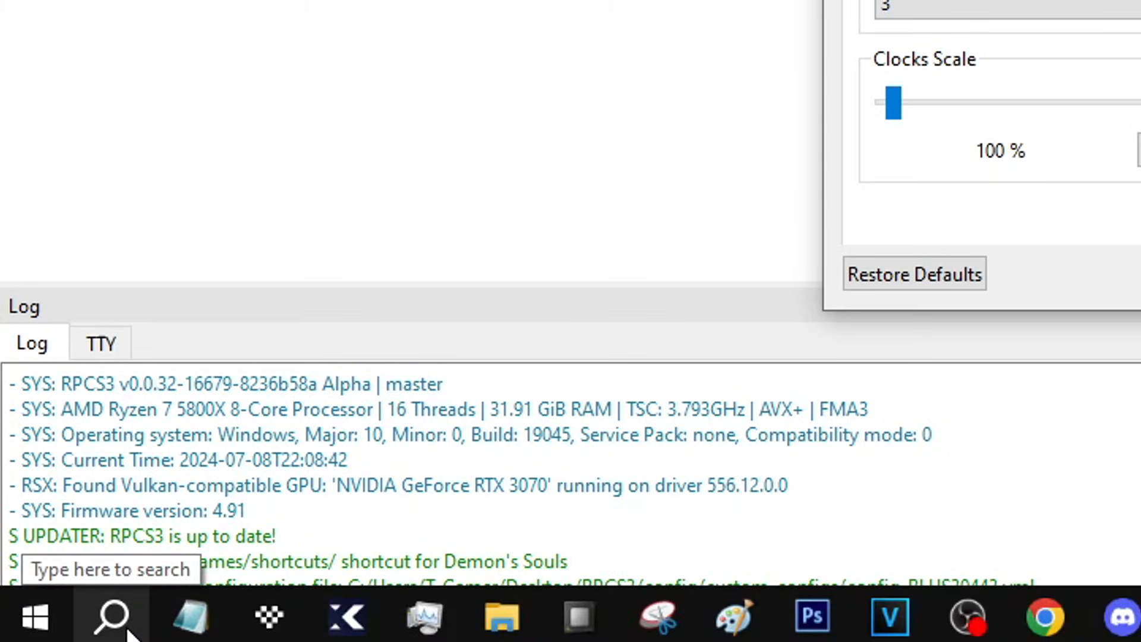
- Launch System Information via Windows search and read the Processor entry: Ryzen 7 5800X, 8 cores, 16 threads
click(115, 617)
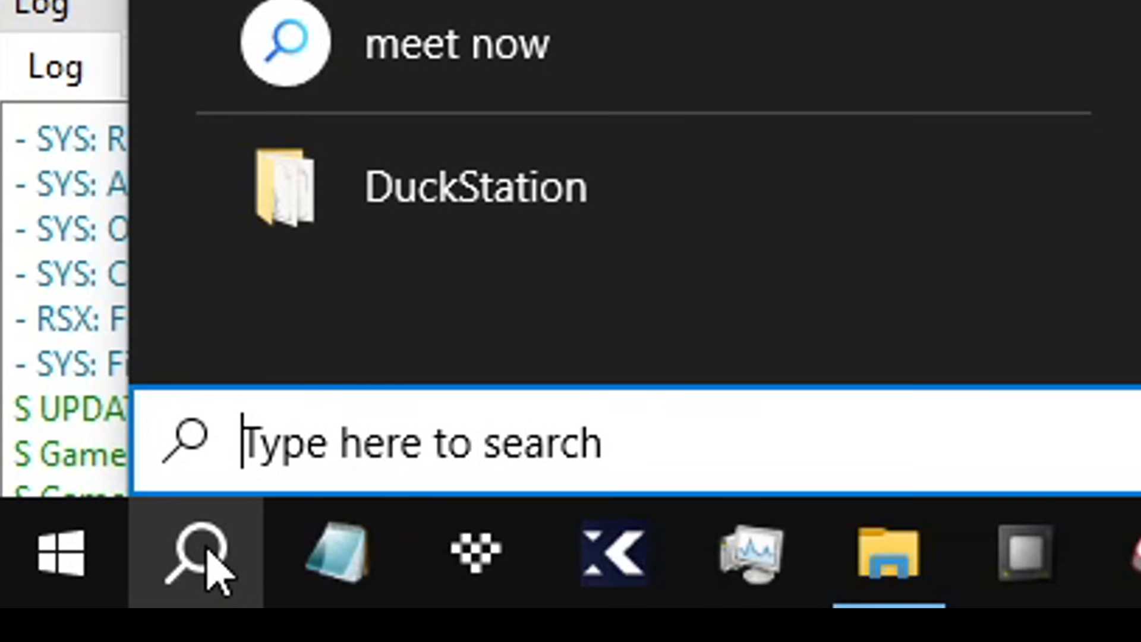
text(system inform)
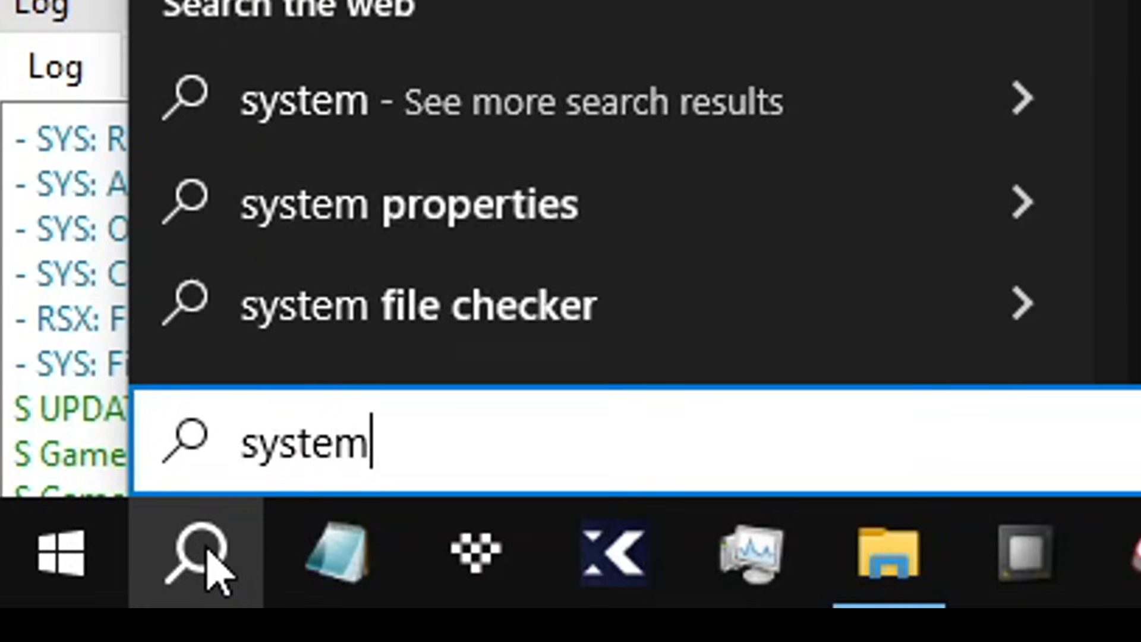
text(ation)
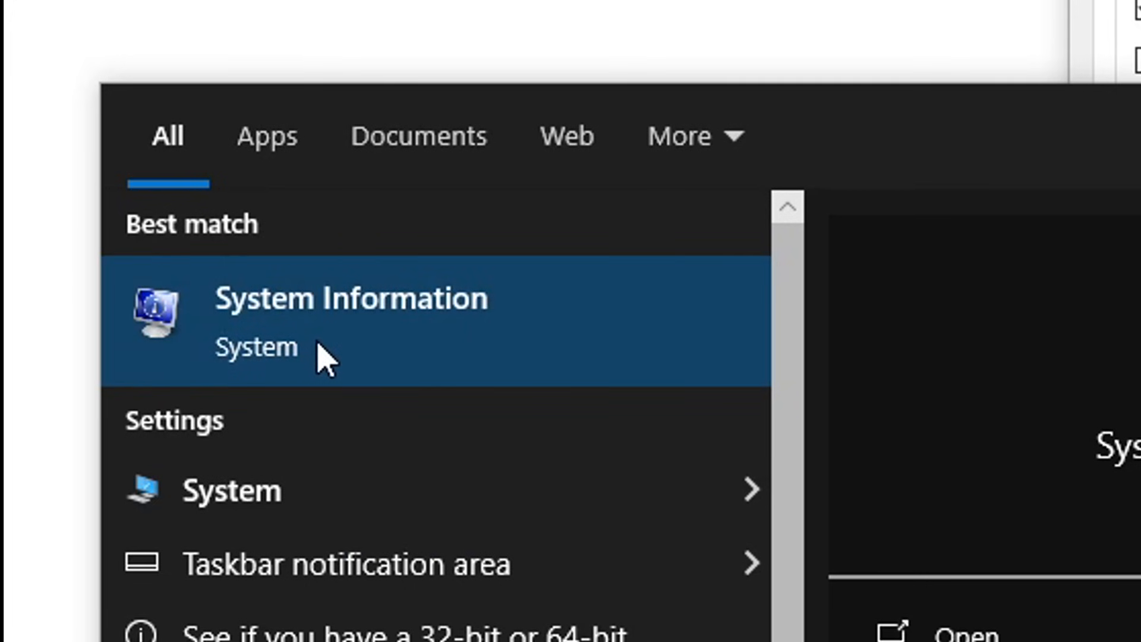
click(360, 355)
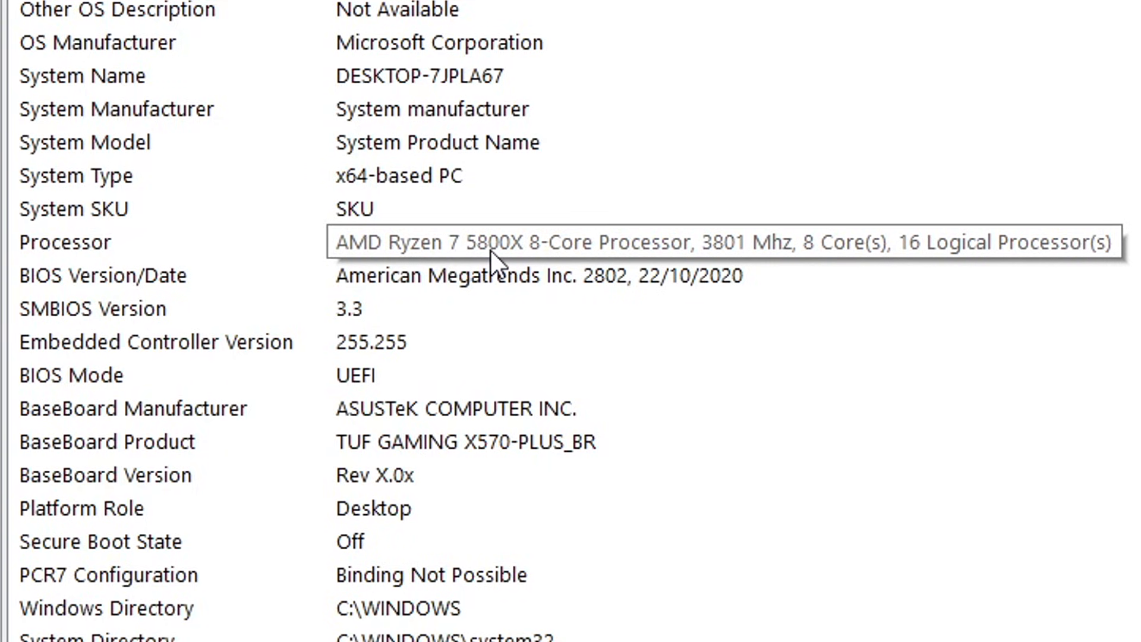
click(689, 237)
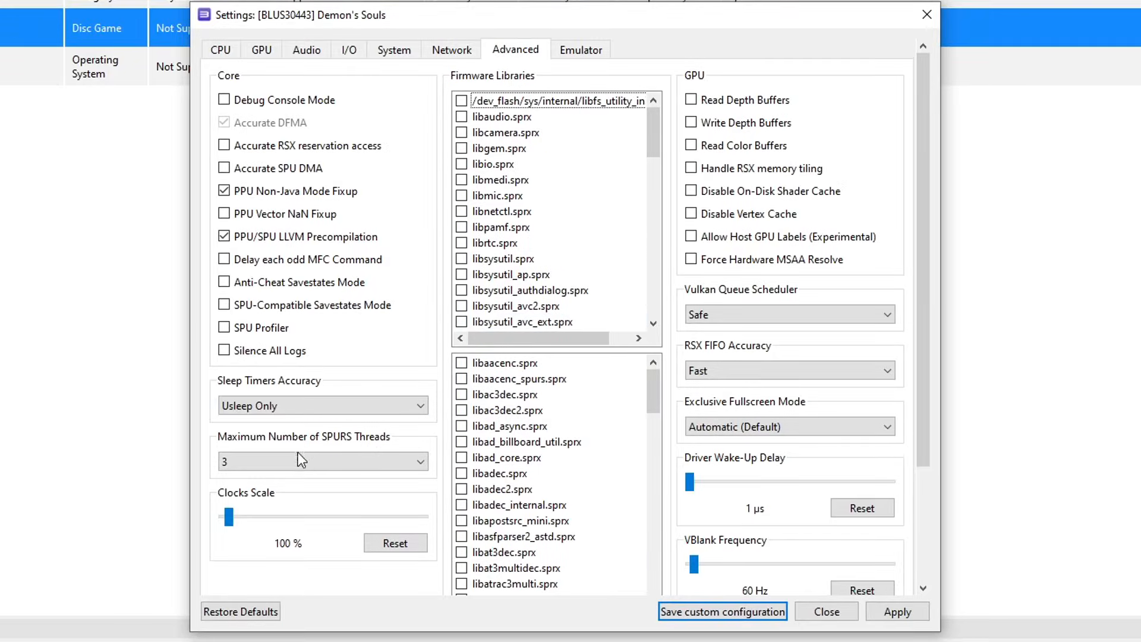
- Set Maximum Number of SPURS Threads back to Unlimited (Default)
scroll(277, 462, down, 3)
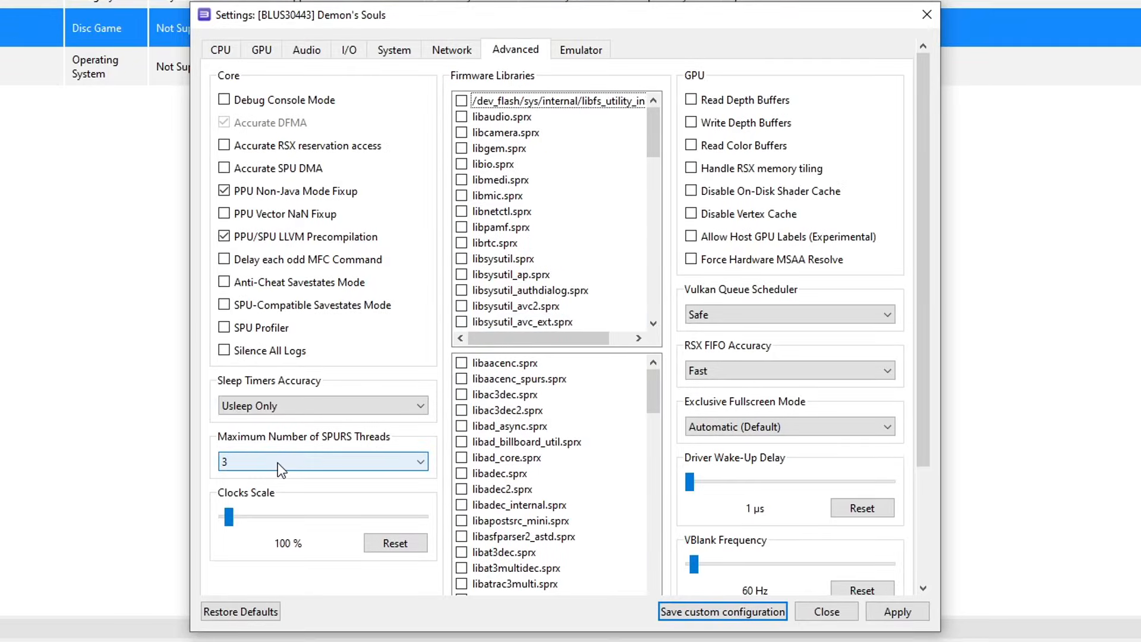
click(277, 462)
click(321, 573)
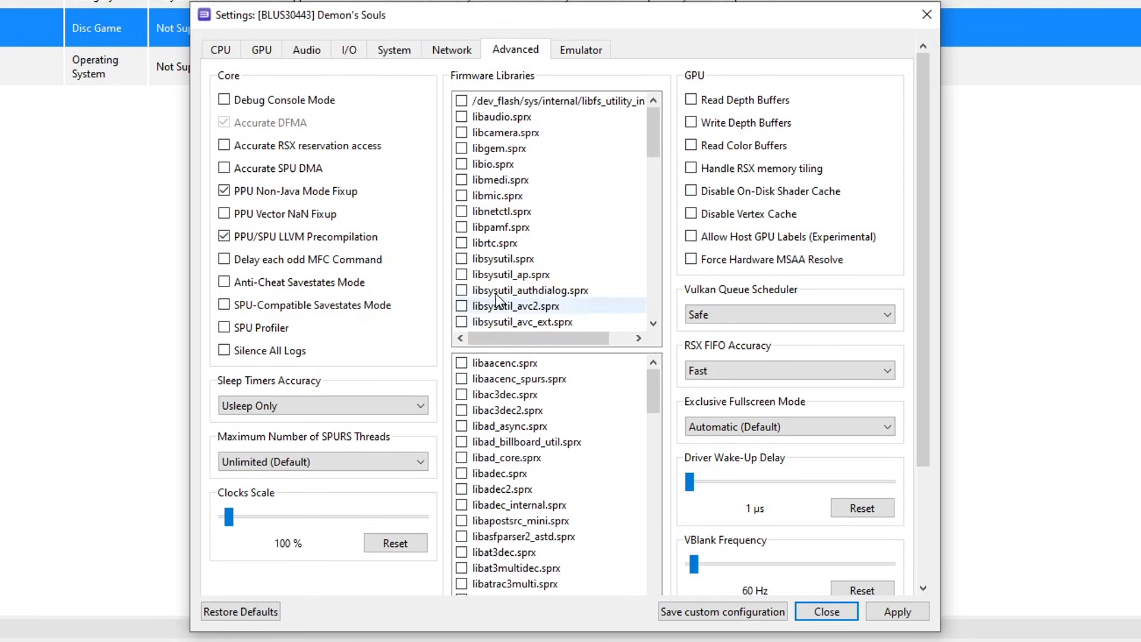
- Turn off trophy popups and shader compilation hints, then apply and save the custom configuration
click(582, 52)
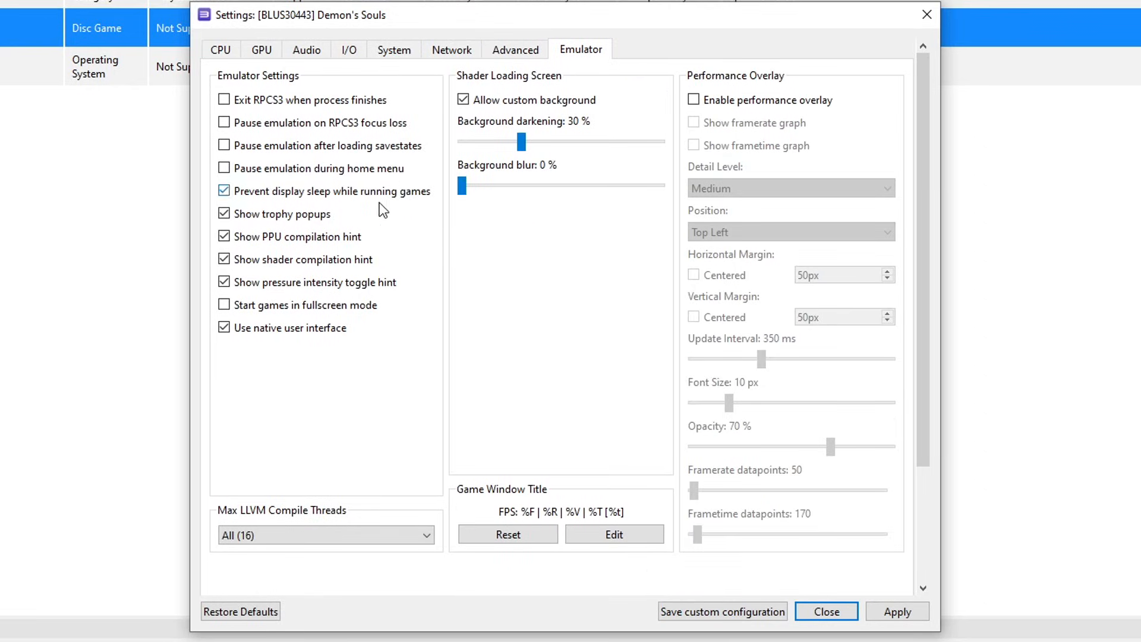
click(291, 260)
click(297, 217)
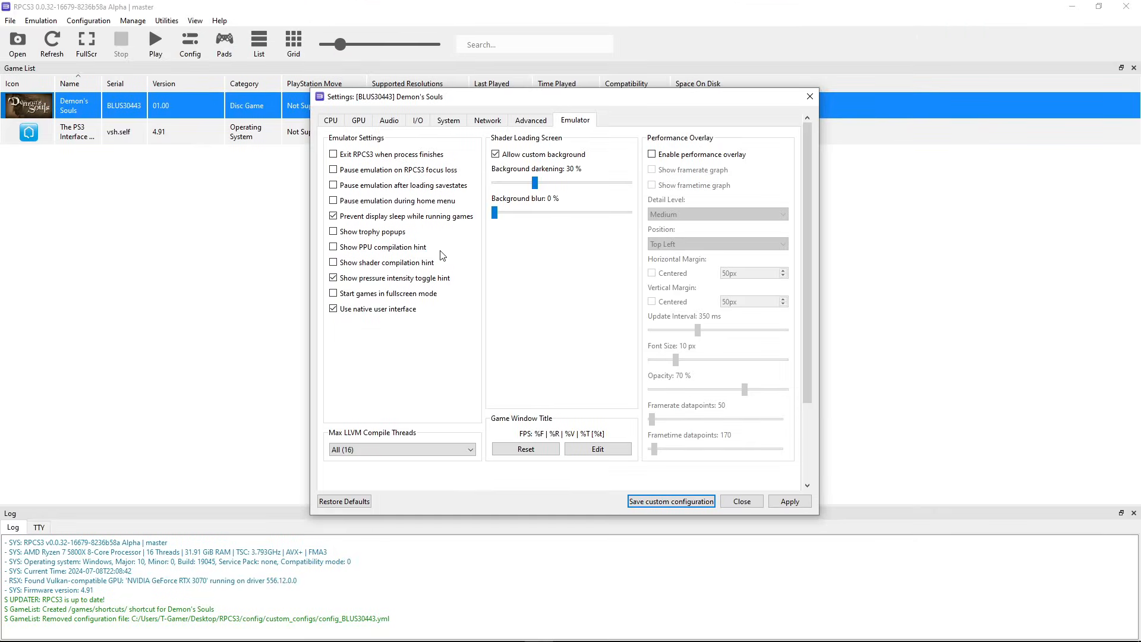
click(790, 501)
click(671, 502)
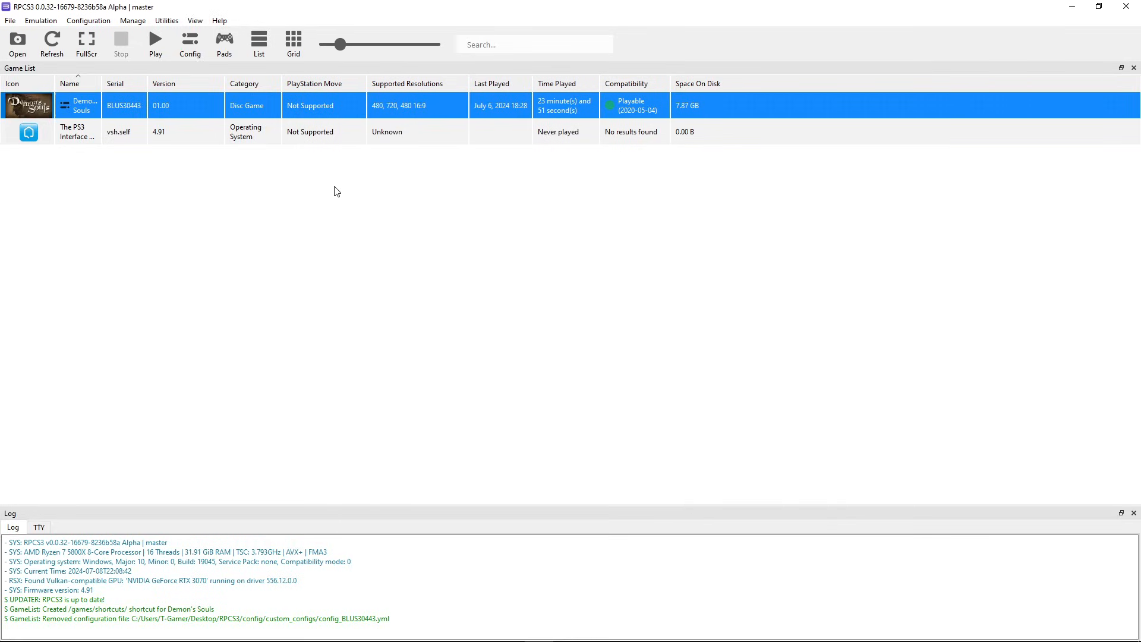
- Set Player 1 to the XInput handler with XInput Pad #1 and save the gamepad settings
click(226, 56)
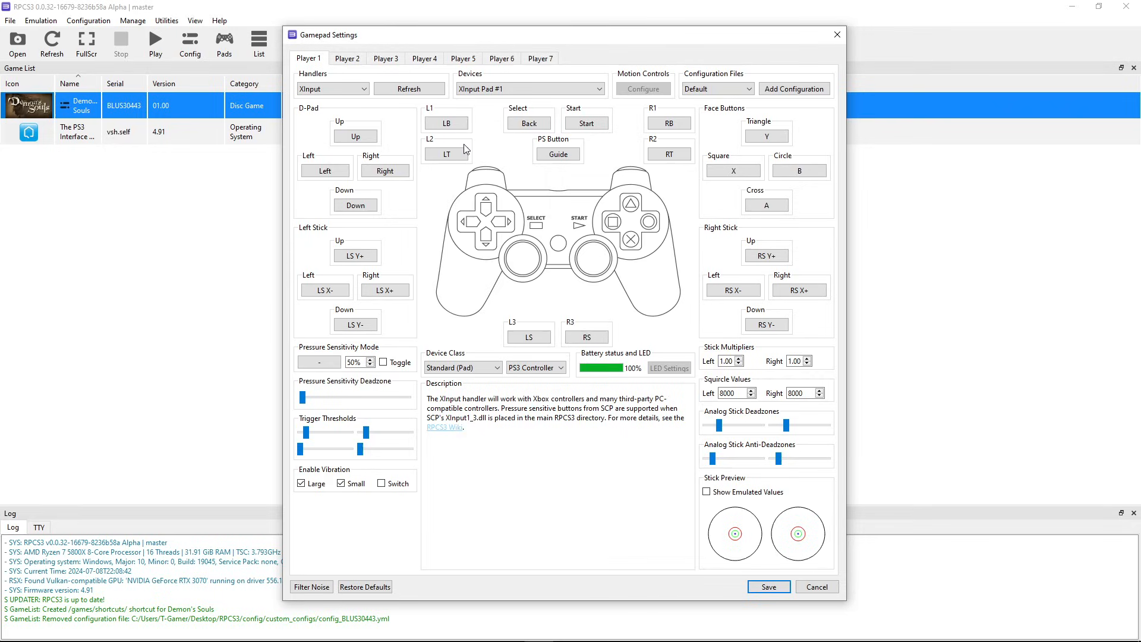
click(318, 92)
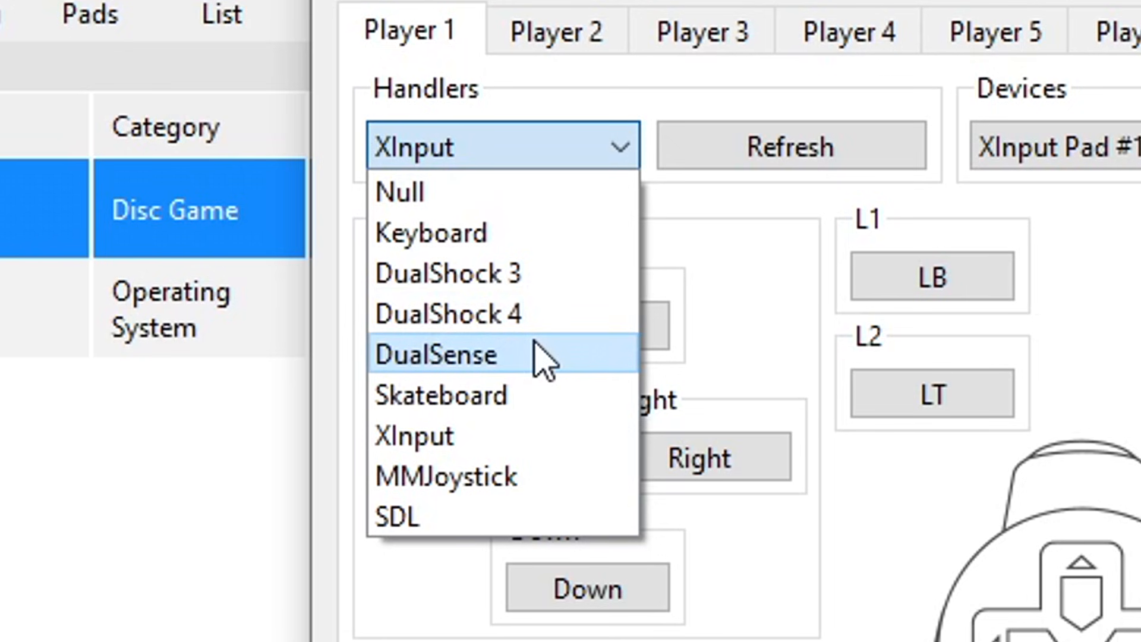
click(469, 442)
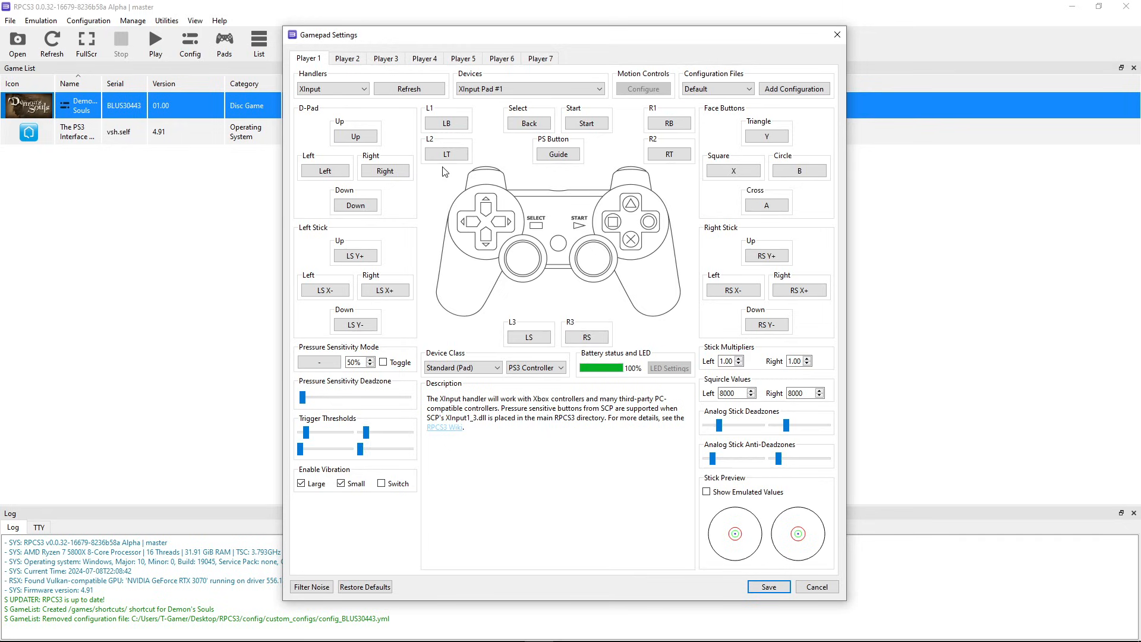
click(334, 93)
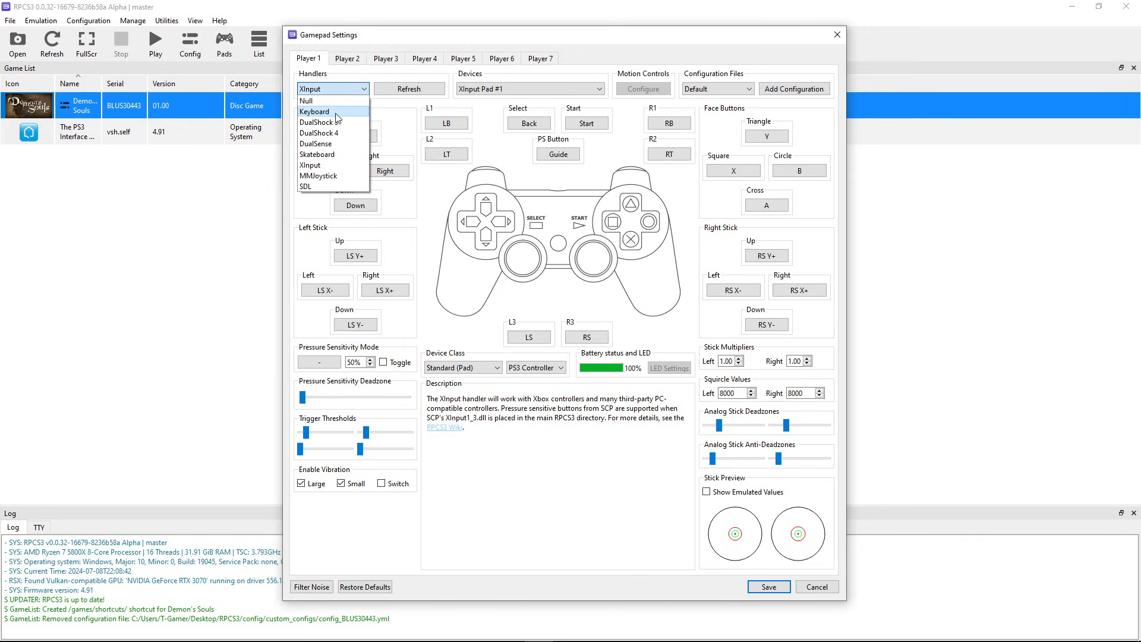
click(337, 113)
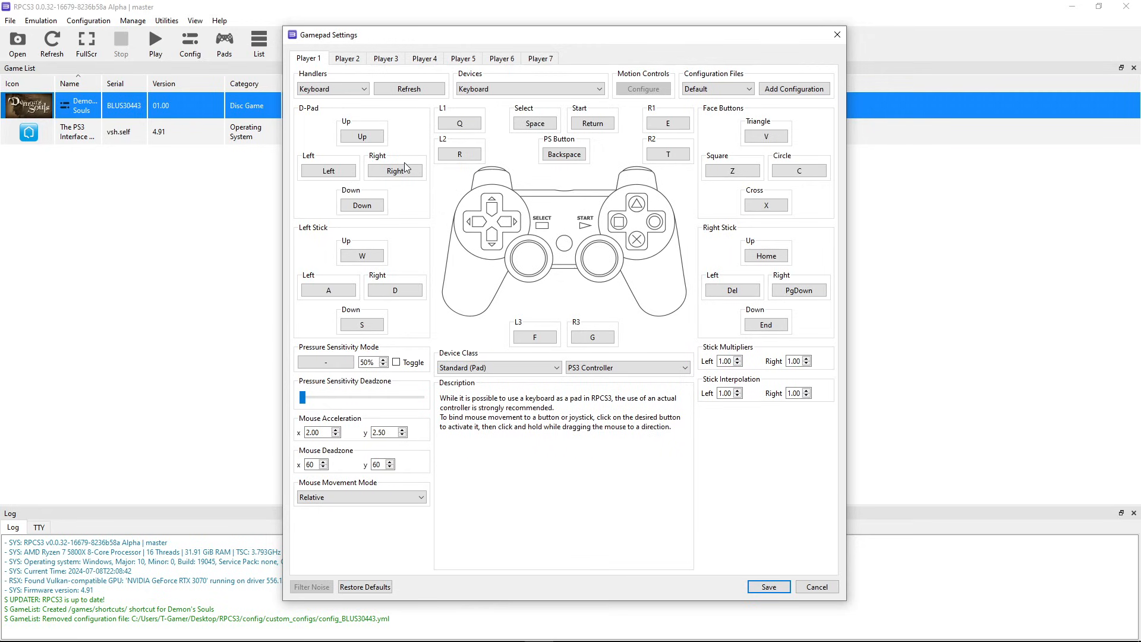
key(x)
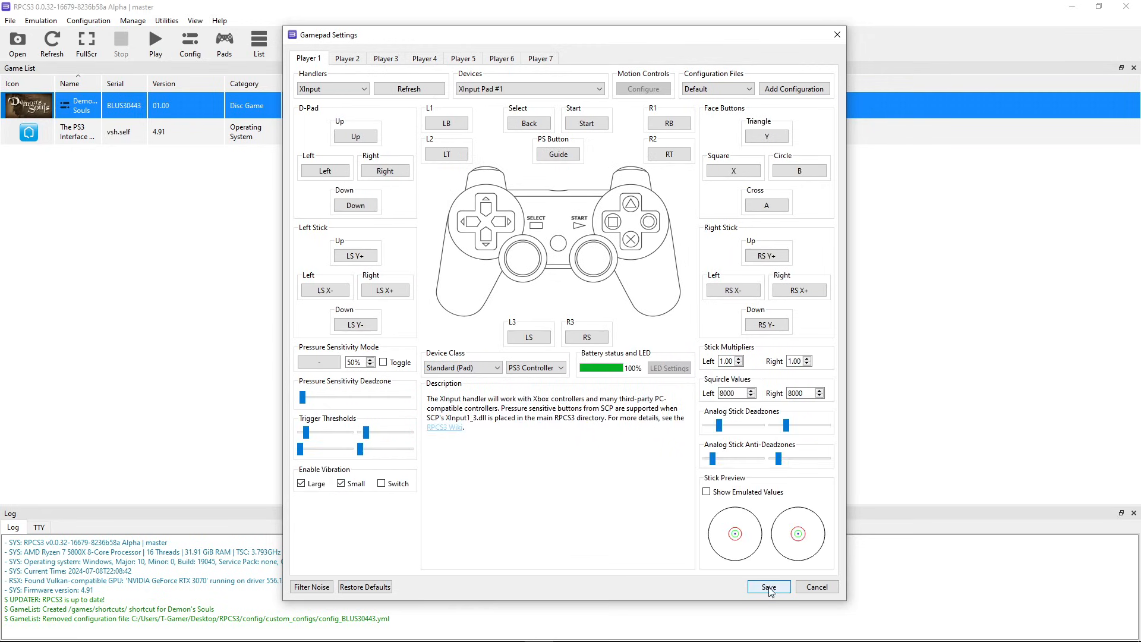
click(768, 587)
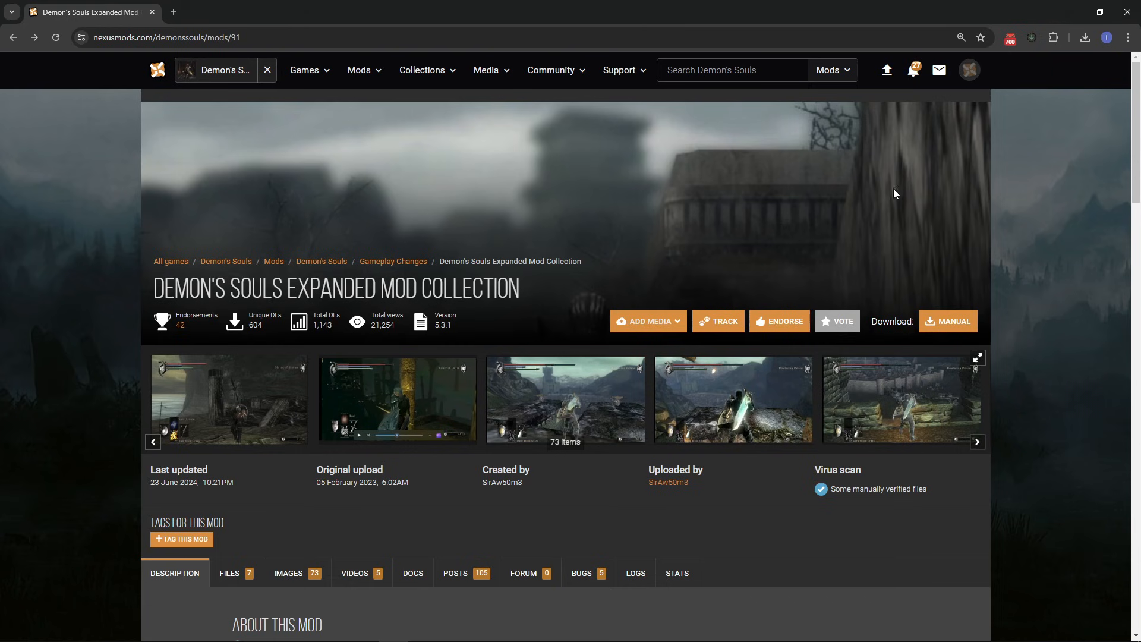
- Scroll through the Expanded Mod Collection page's description and installation notes
scroll(668, 201, down, 12)
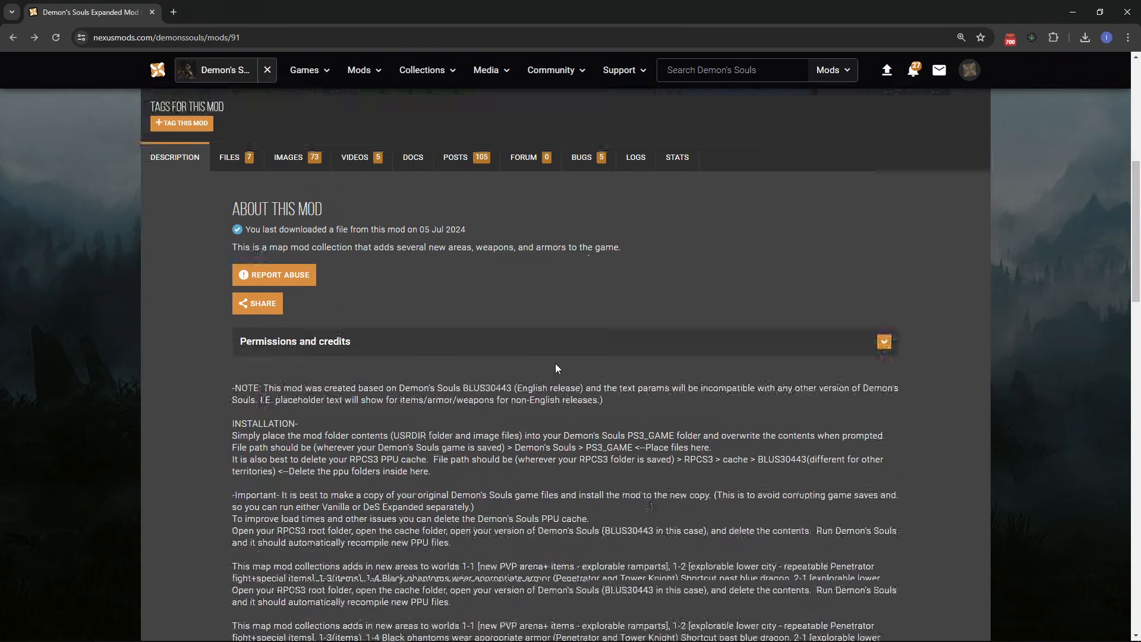
scroll(575, 374, up, 12)
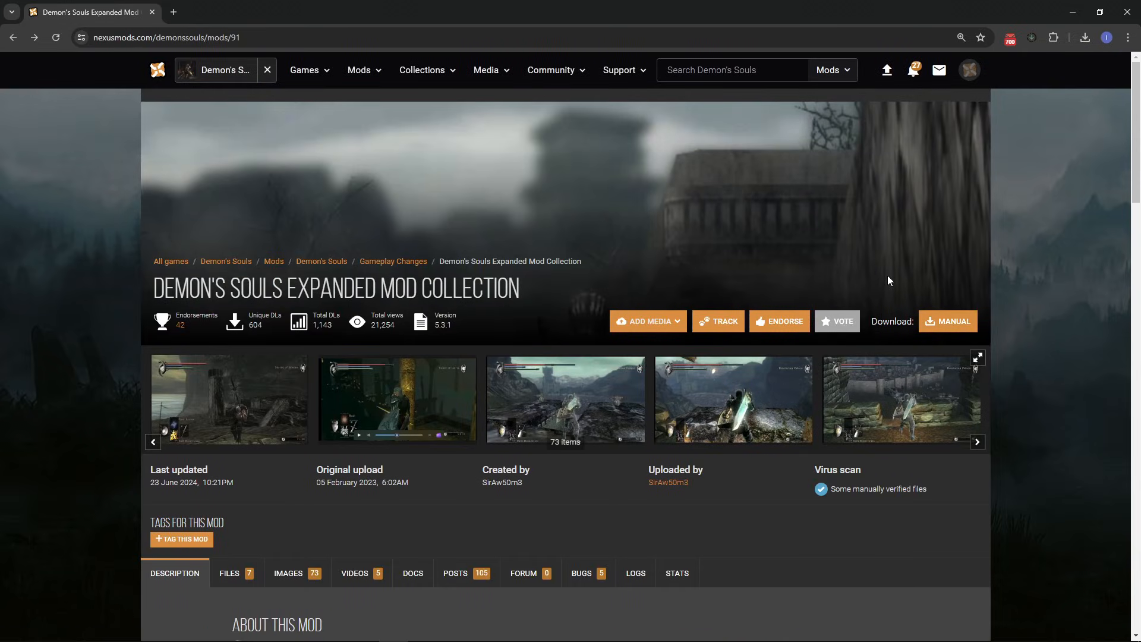
scroll(550, 336, down, 1)
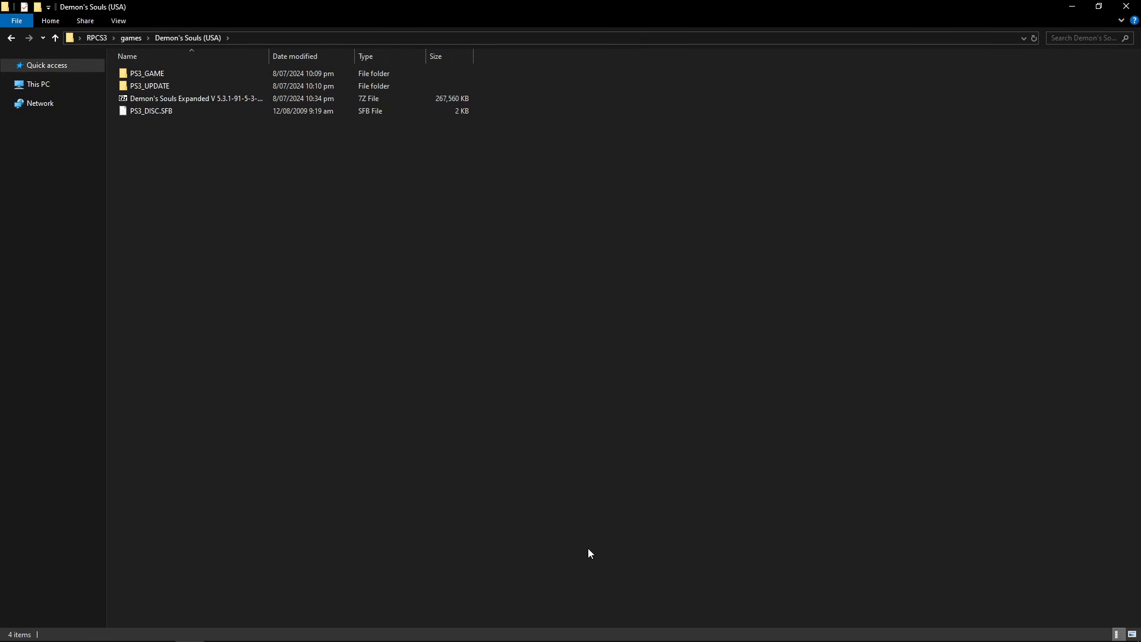
- Close the RPCS3 emulator, leaving the Demon's Souls (USA) folder in File Explorer
click(541, 630)
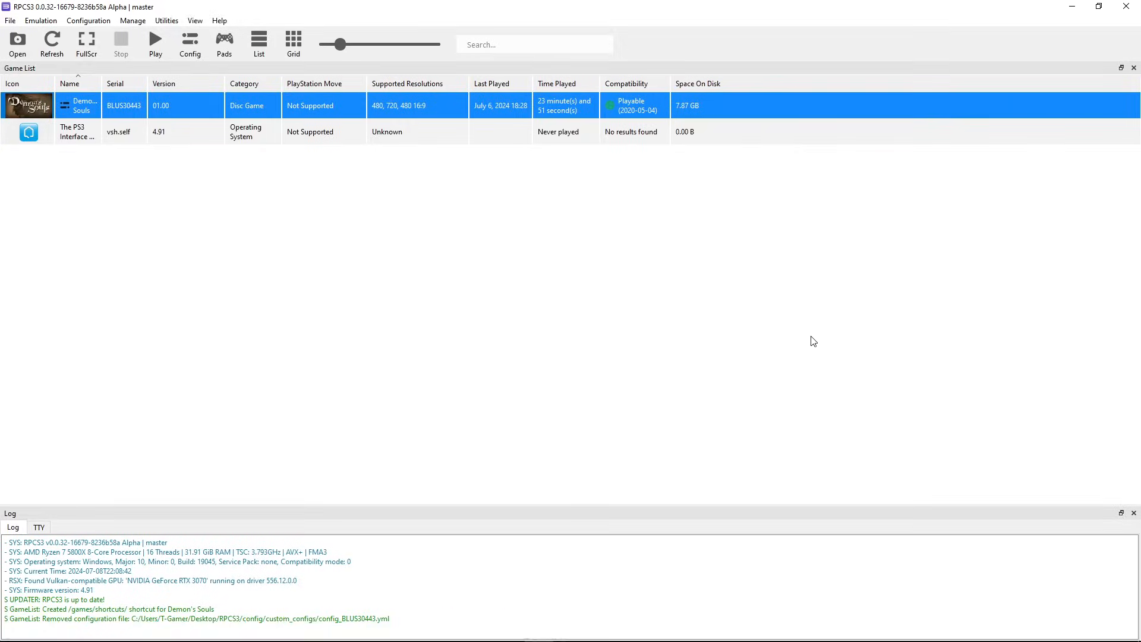
click(1127, 7)
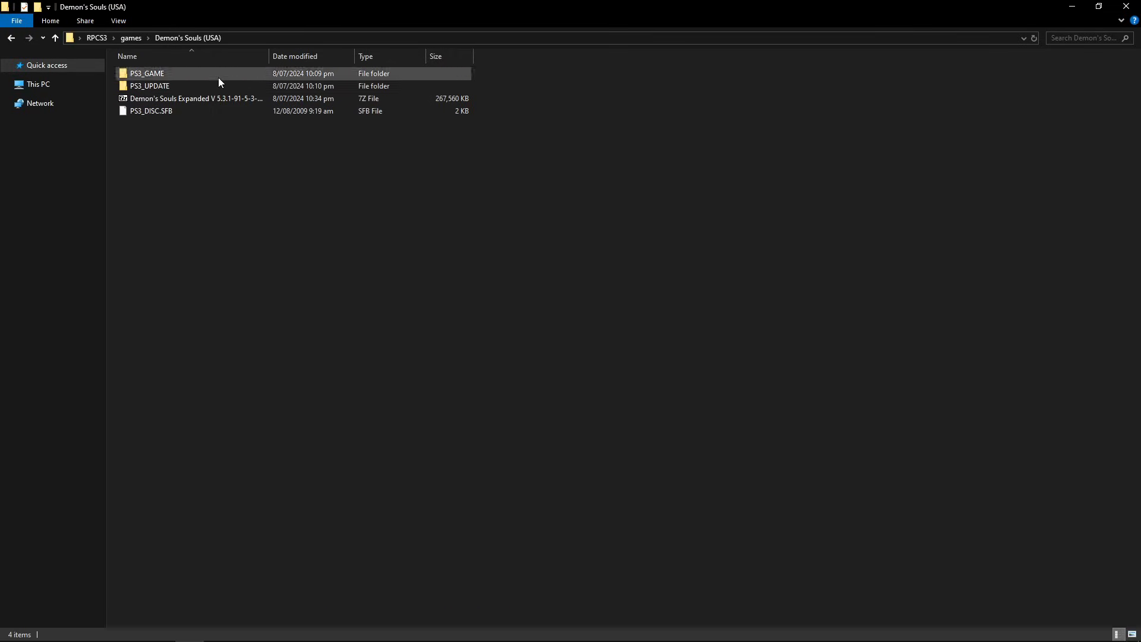
click(190, 99)
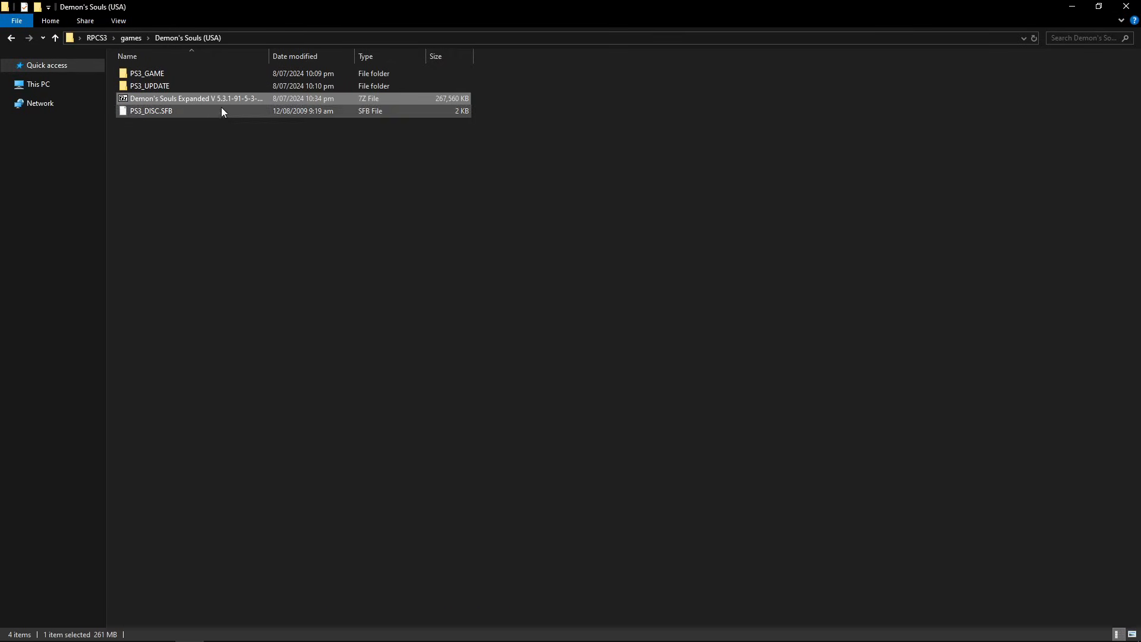
click(168, 138)
- Open the Expanded 7z archive to its Demon's Souls Expanded V 5.3.1 folder, then select PS3_GAME
double_click(166, 102)
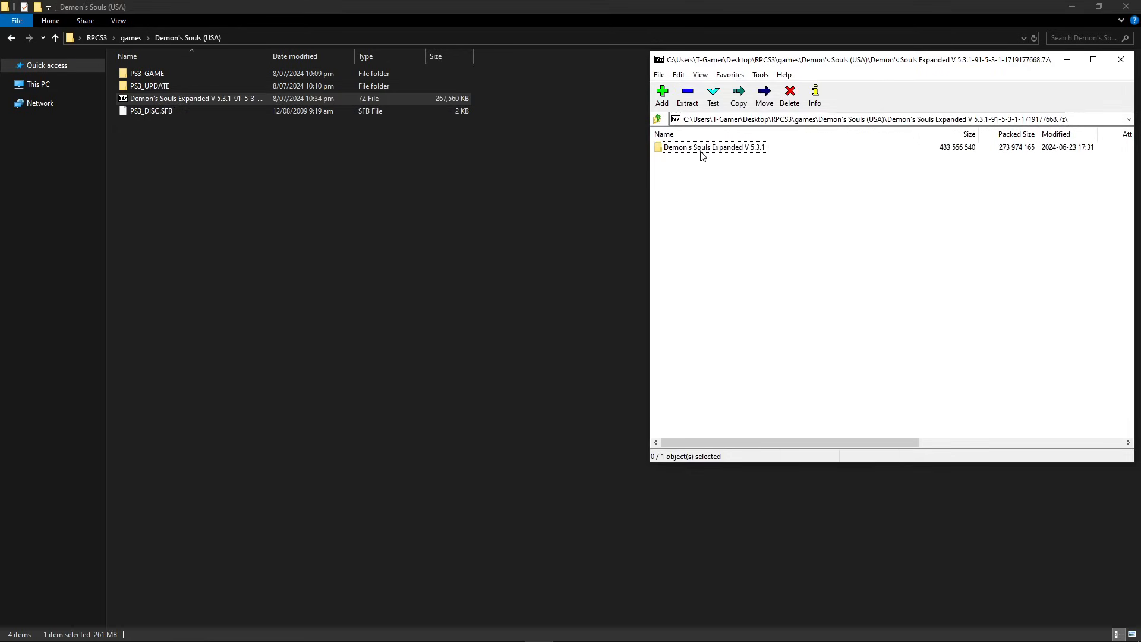
double_click(706, 153)
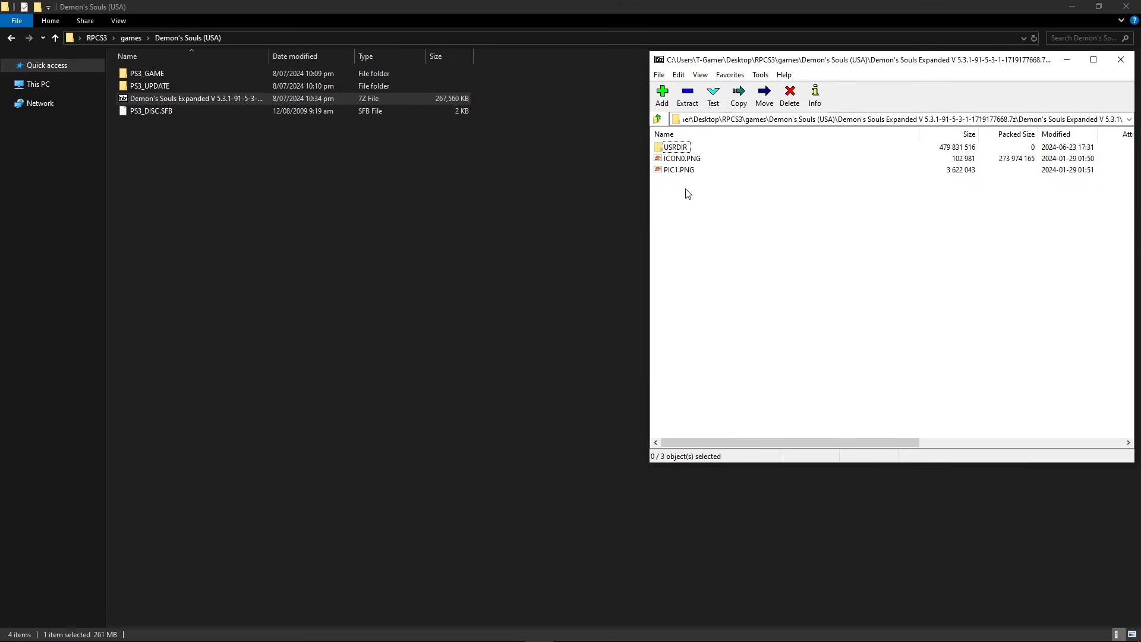
click(214, 162)
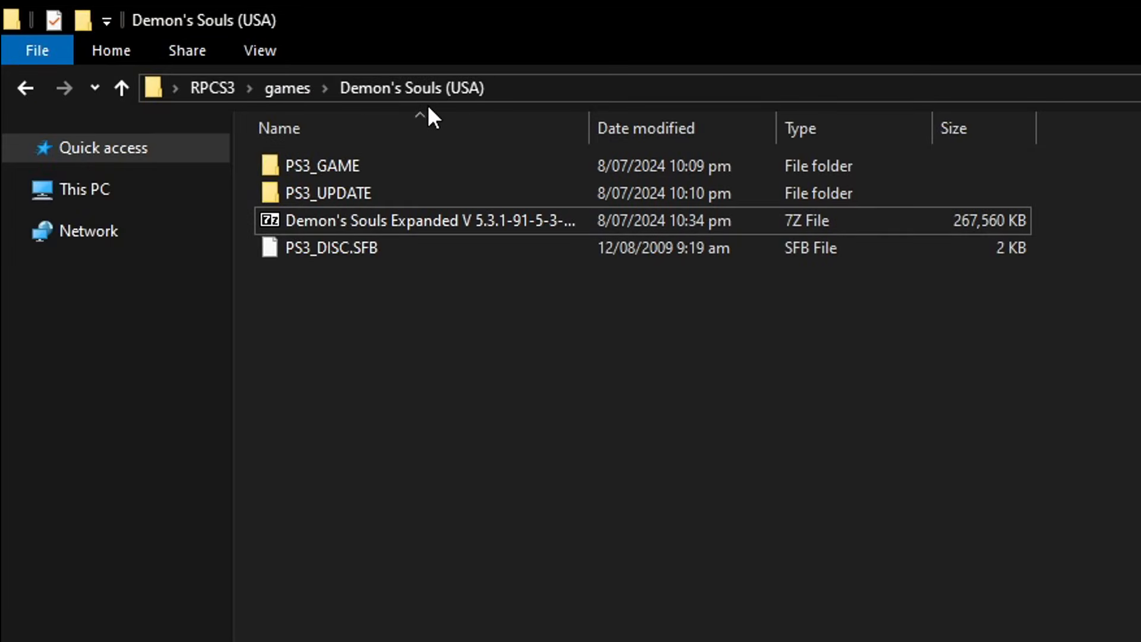
click(290, 170)
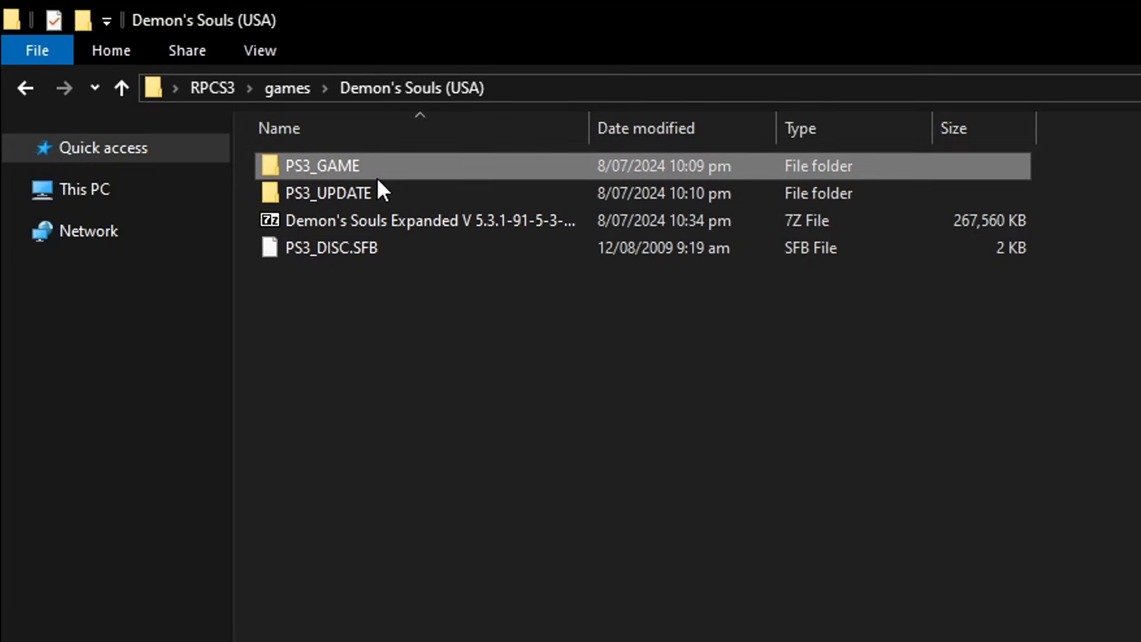
- Move the mod's USRDIR, ICON0.PNG and PIC1.PNG into PS3_GAME, replacing the 281 same-named files
double_click(392, 169)
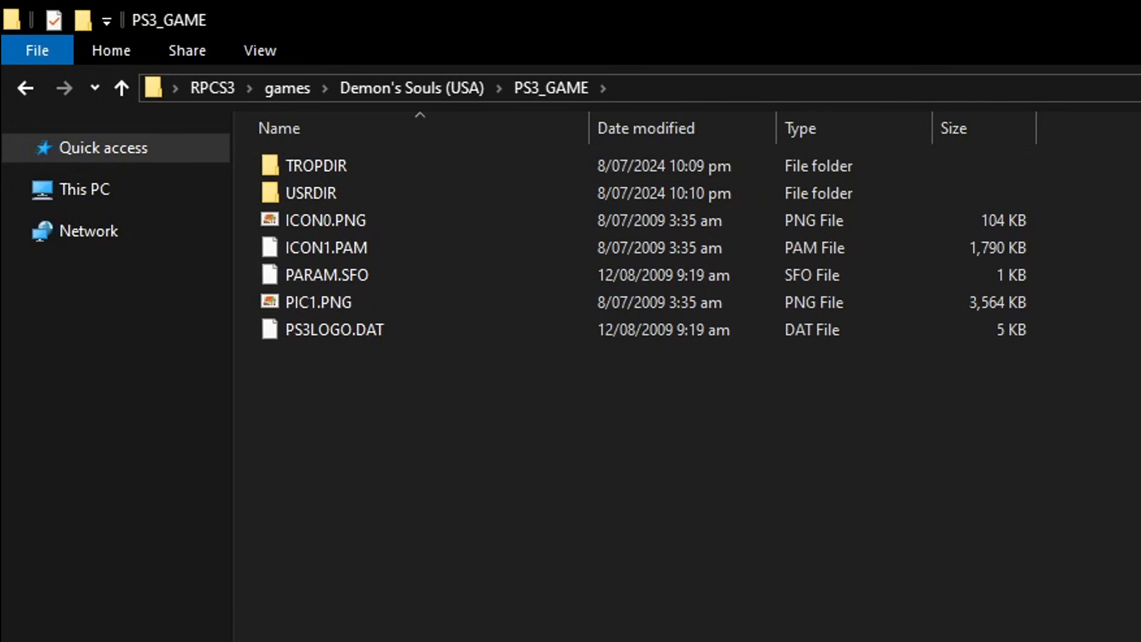
click(540, 628)
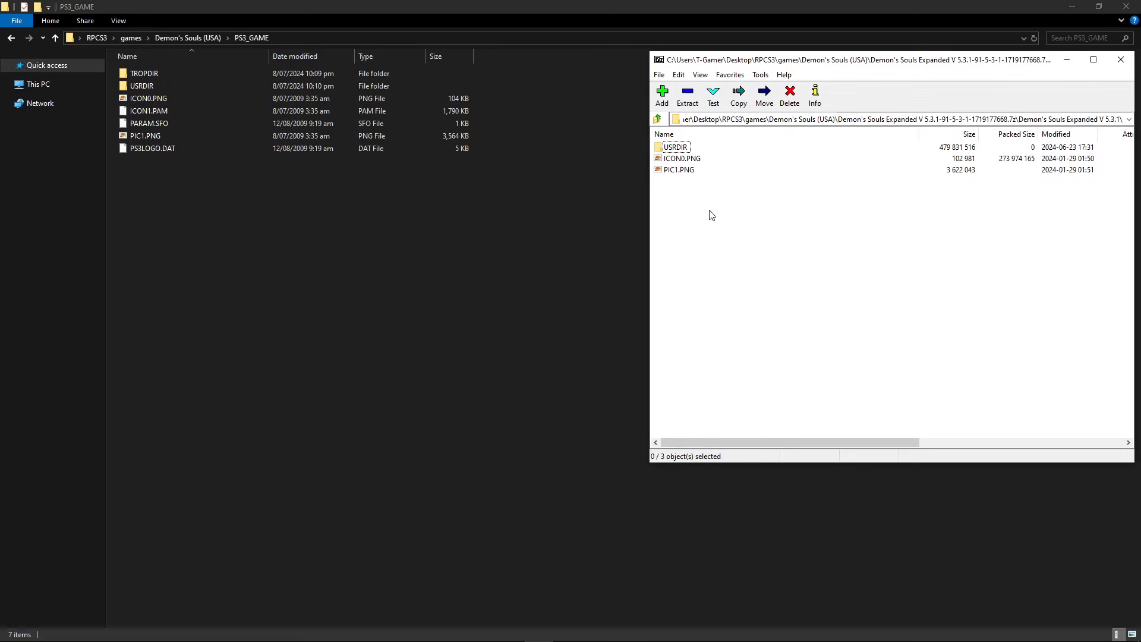
drag(712, 215, 525, 169)
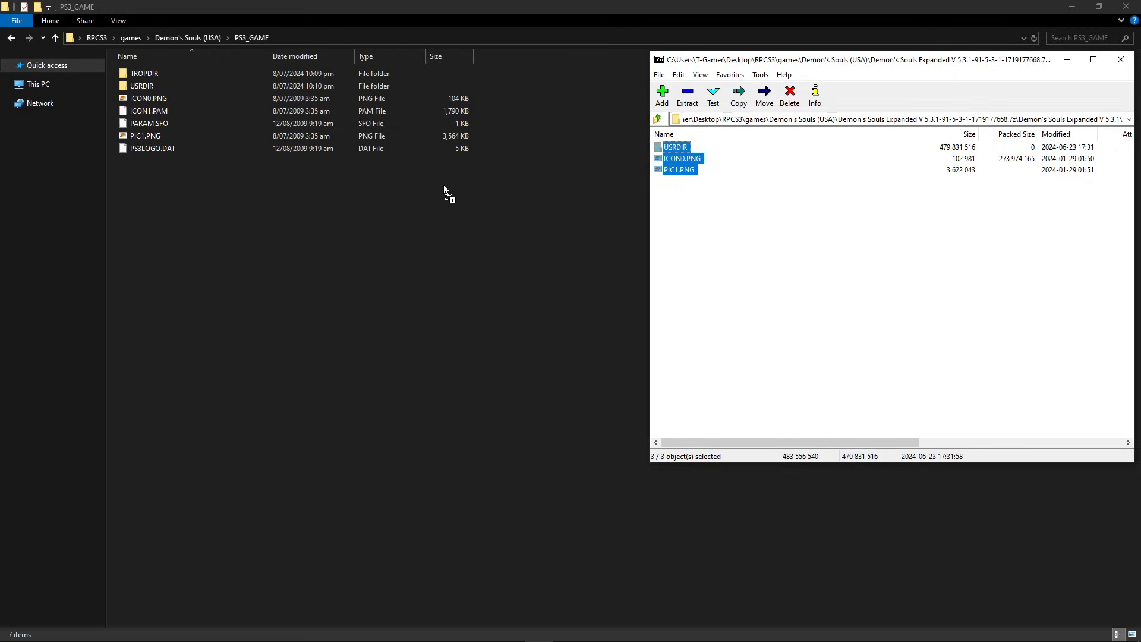
drag(444, 186, 444, 186)
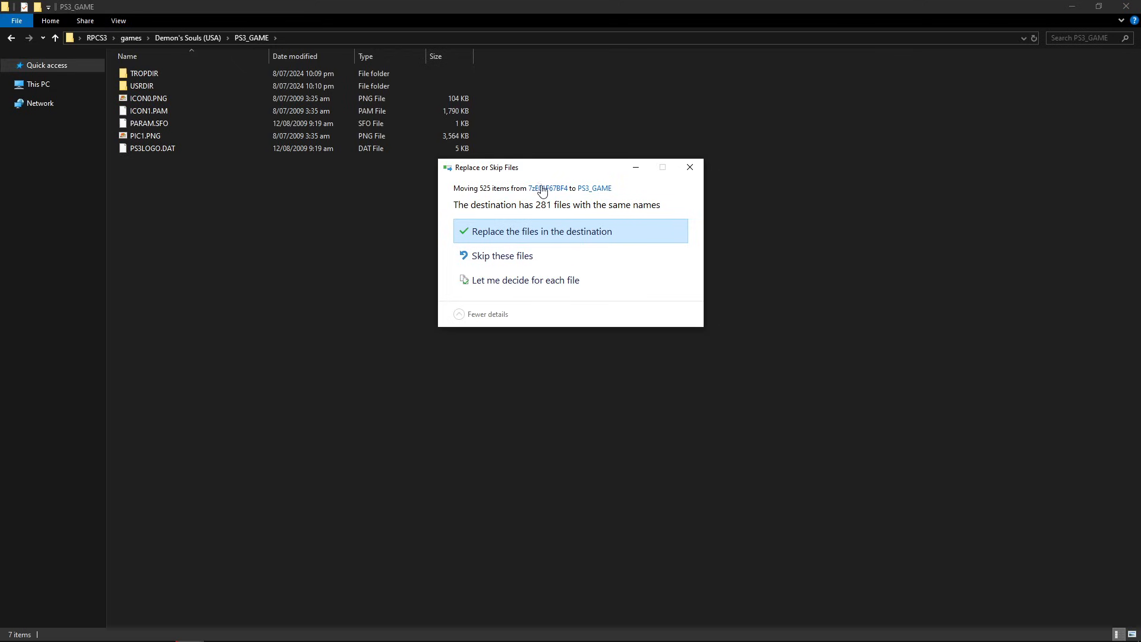
click(533, 241)
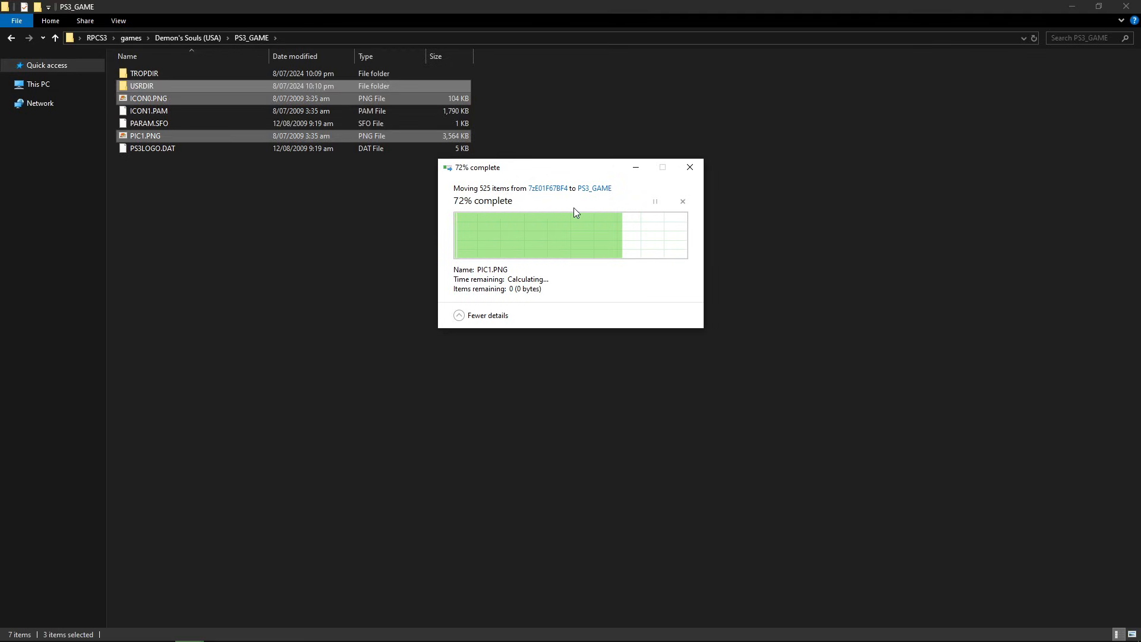
click(324, 243)
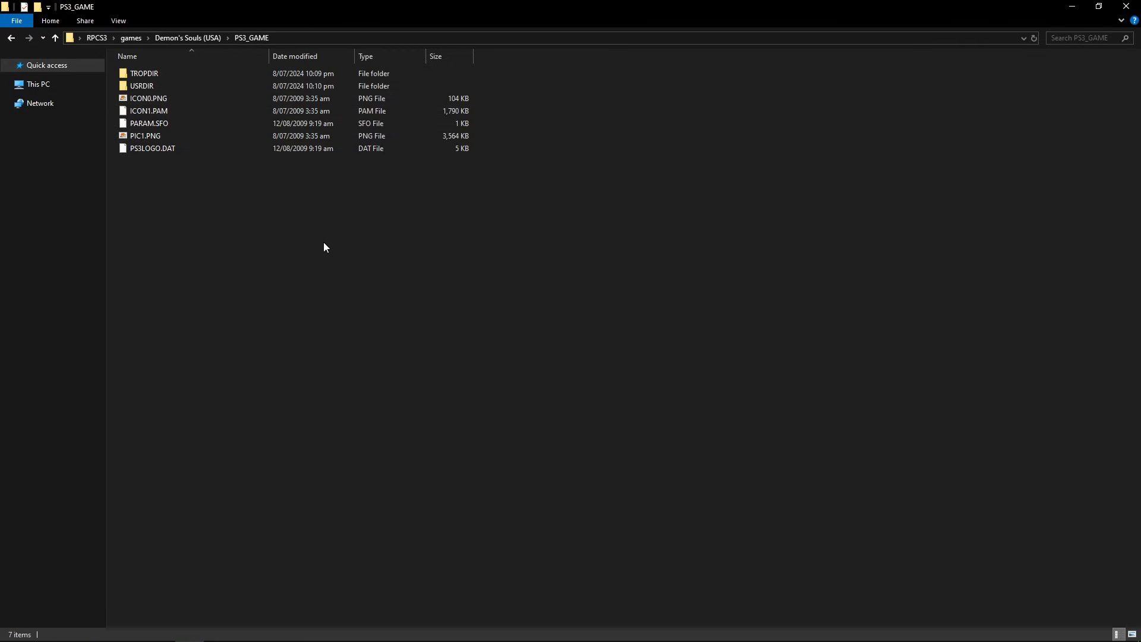
- Return to the RPCS3 folder and relaunch rpcs3.exe
click(186, 39)
click(97, 38)
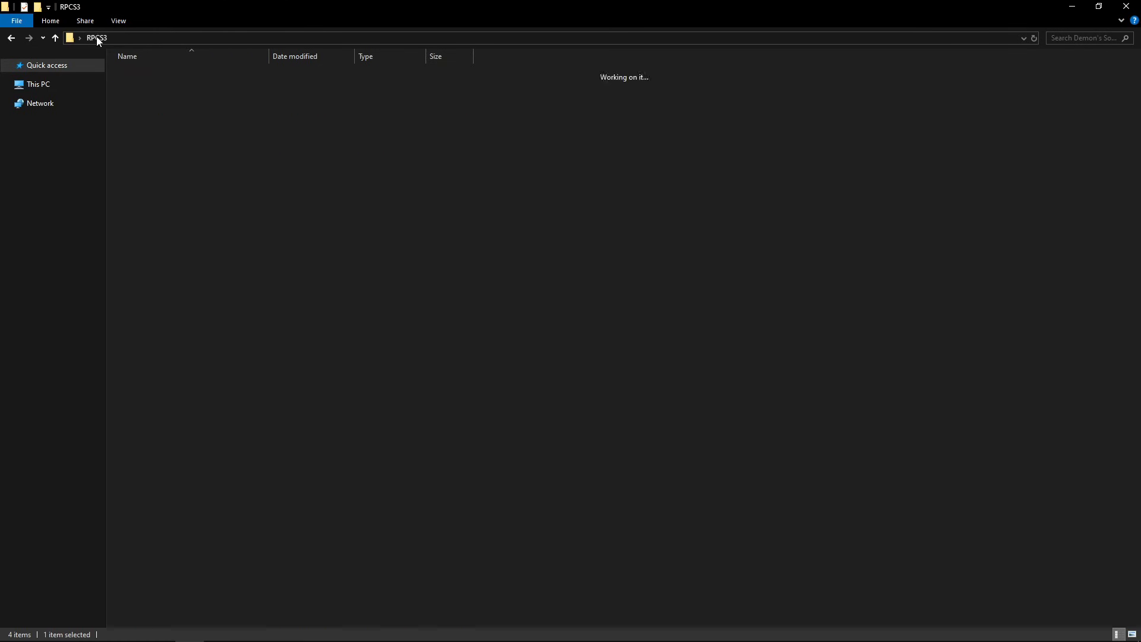
double_click(183, 543)
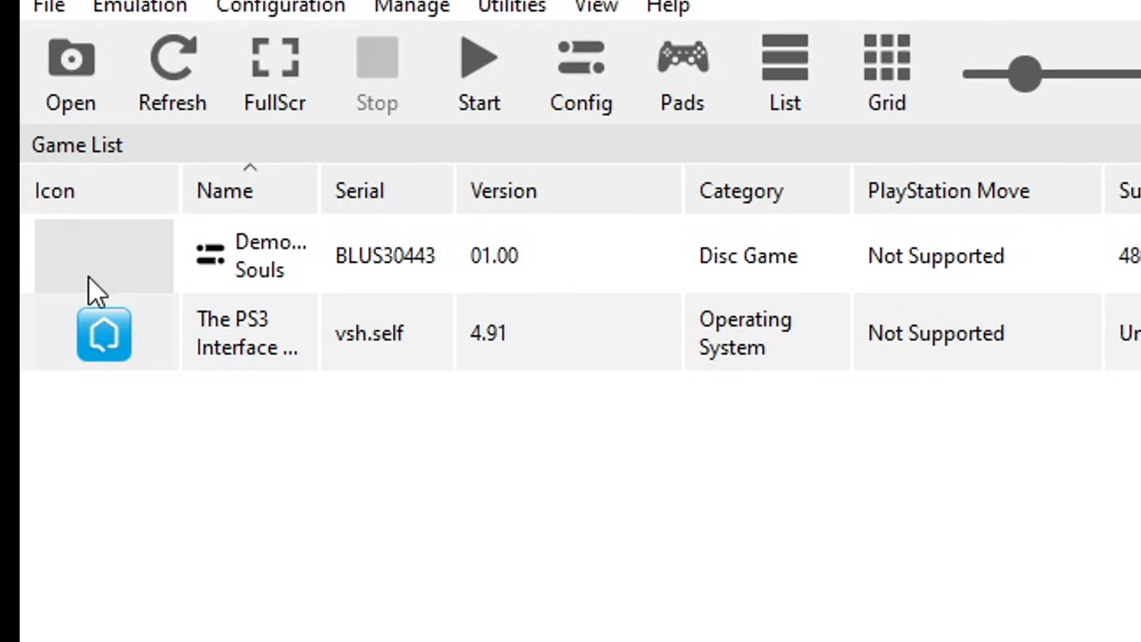
- Boot the modded Demon's Souls (8.17 GB) from the game list
mouse_move(130, 261)
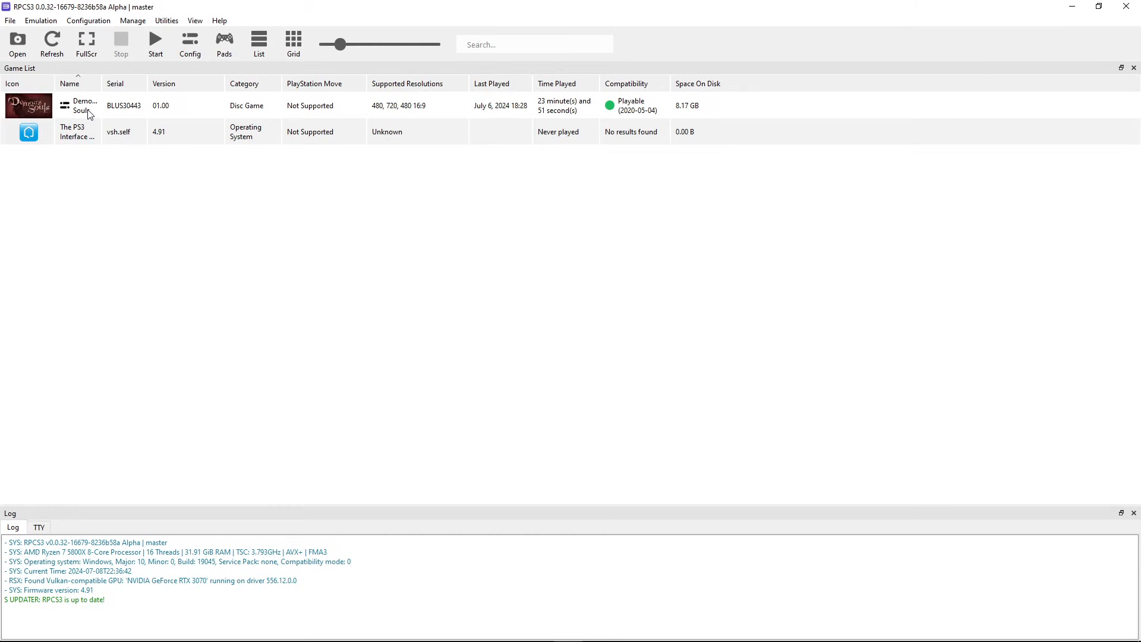
click(276, 267)
double_click(98, 109)
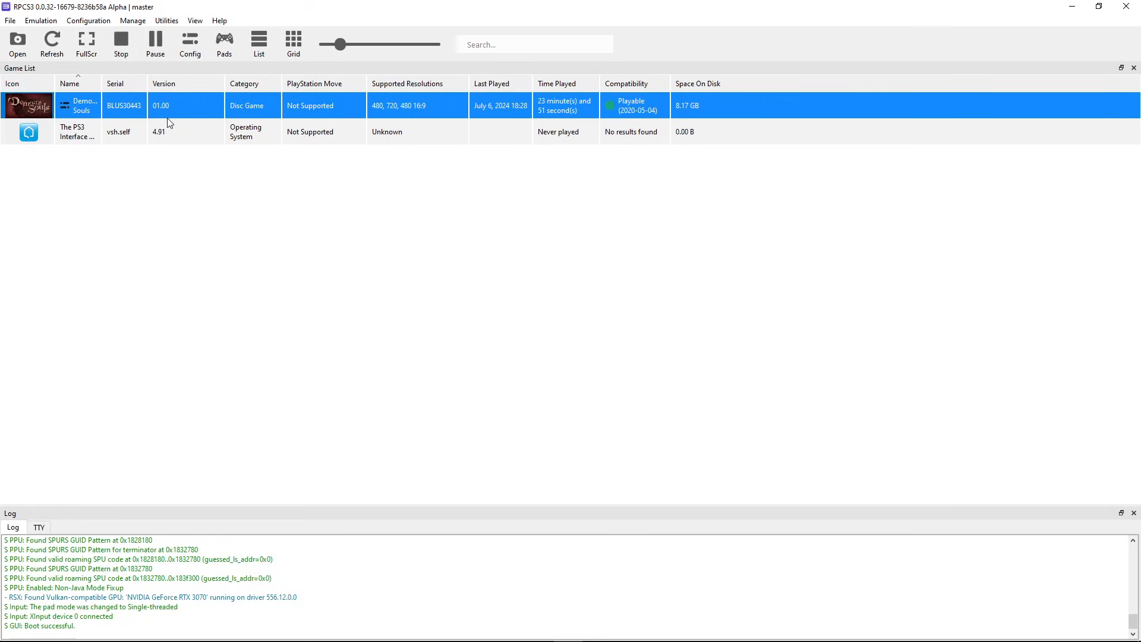